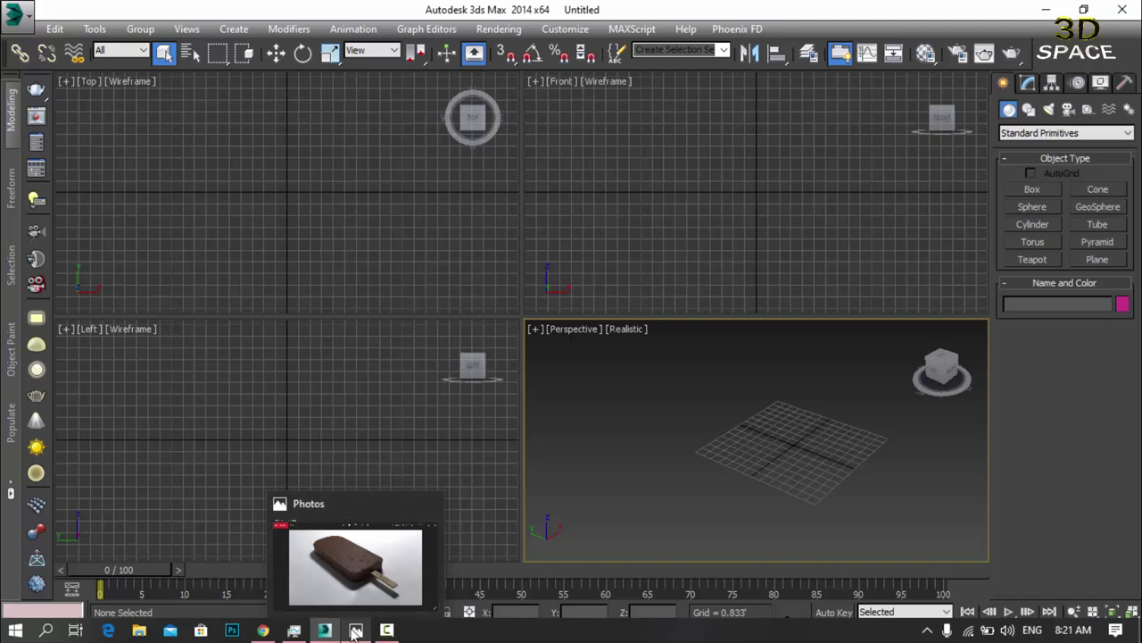
# Step: Check the reference ice cream render, then maximize the viewport as a Top view
pyautogui.click(373, 622)
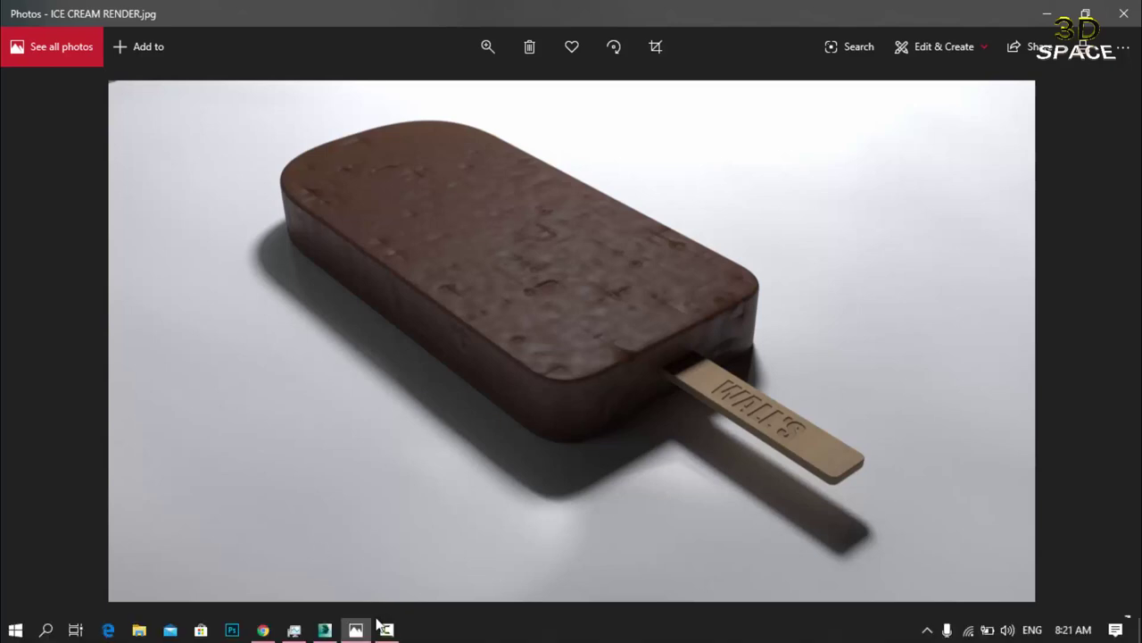
pyautogui.click(324, 634)
pyautogui.click(662, 230)
pyautogui.click(623, 423)
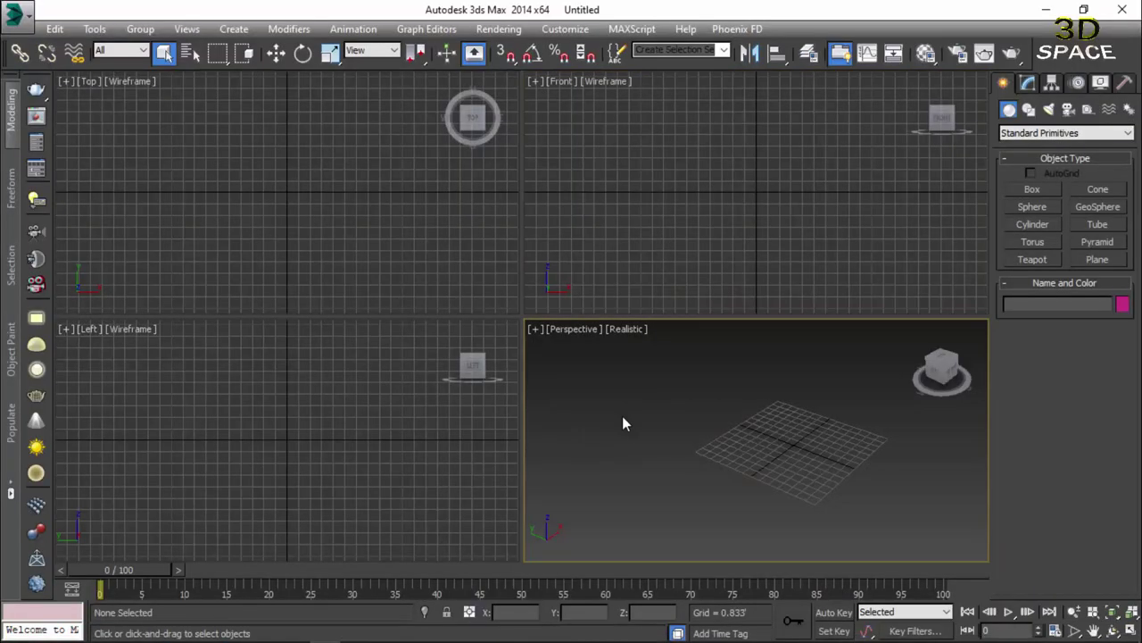
pyautogui.hotkey('alt', 'w')
pyautogui.press('t')
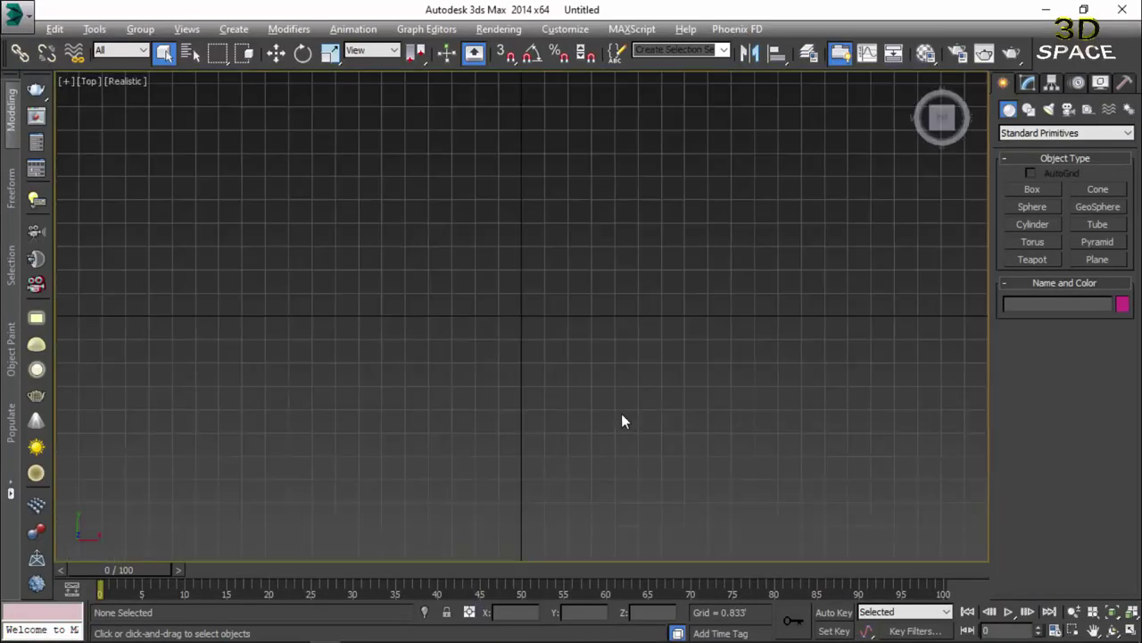
# Step: Draw a tall 9.904 by 5.625 rectangle and convert it to an editable spline
pyautogui.click(1031, 109)
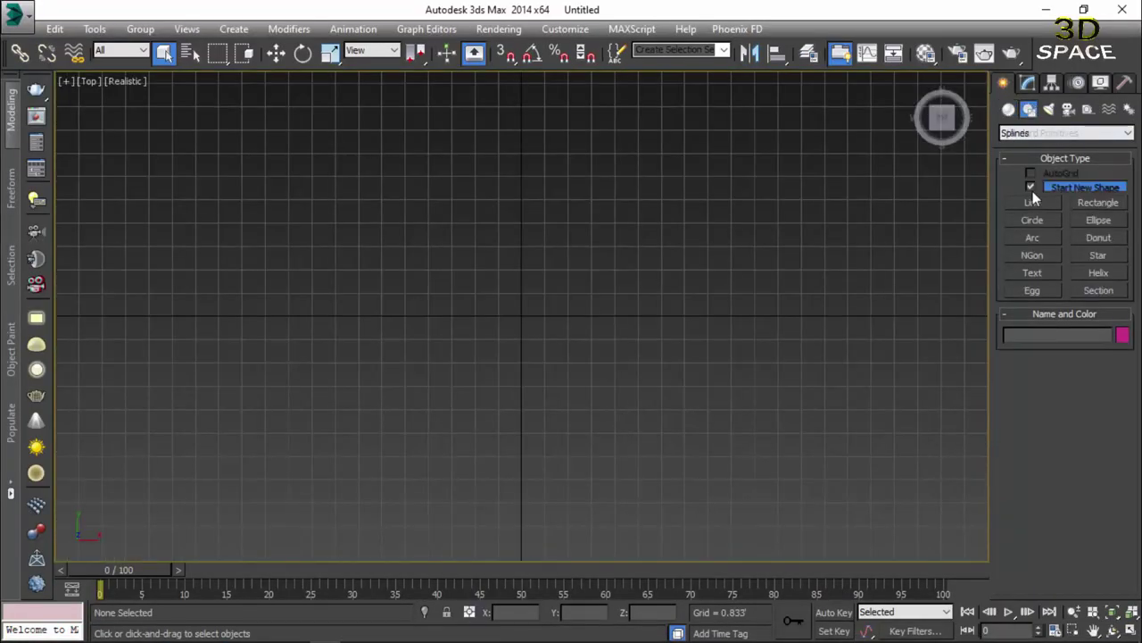
pyautogui.click(1081, 205)
pyautogui.moveTo(554, 170)
pyautogui.mouseDown()
pyautogui.moveTo(429, 409)
pyautogui.moveTo(405, 427)
pyautogui.mouseUp()
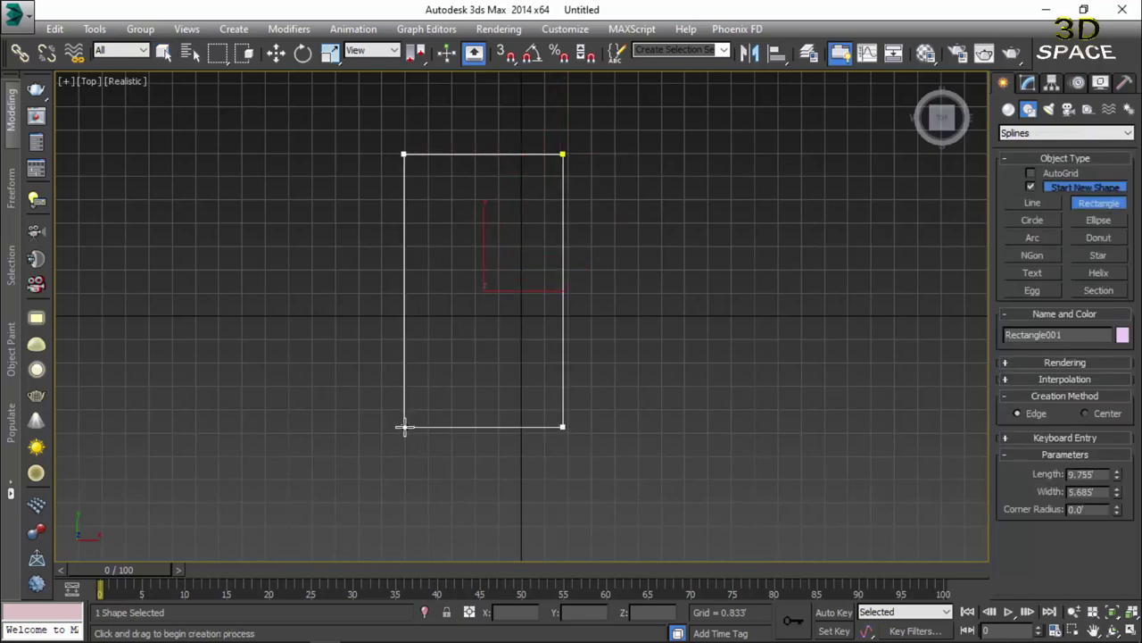
pyautogui.rightClick(404, 427)
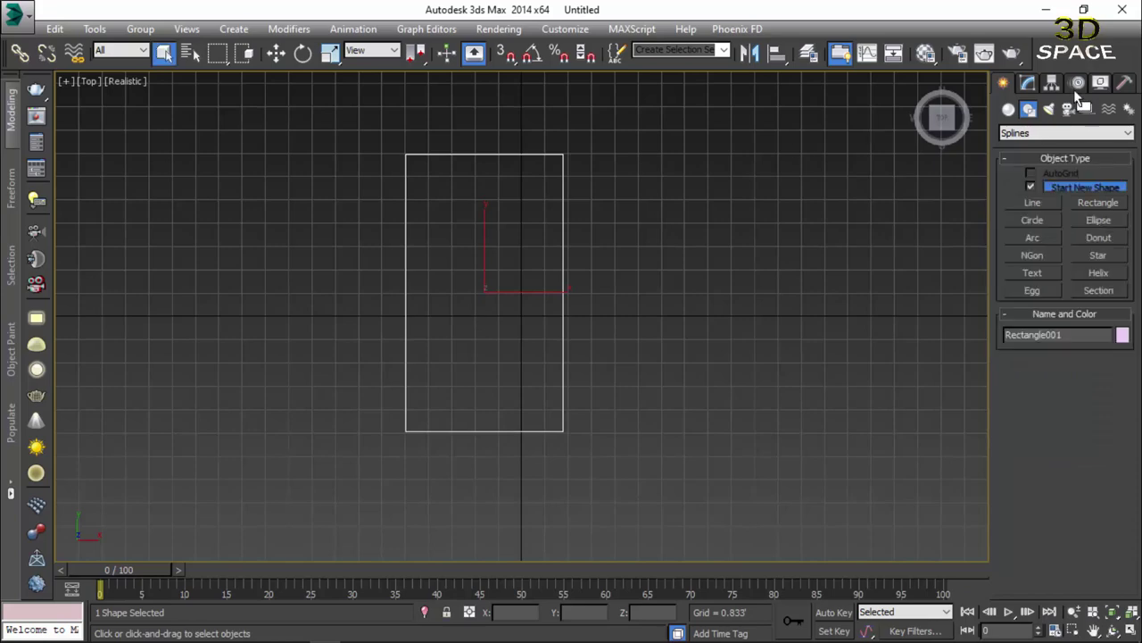
pyautogui.click(1027, 82)
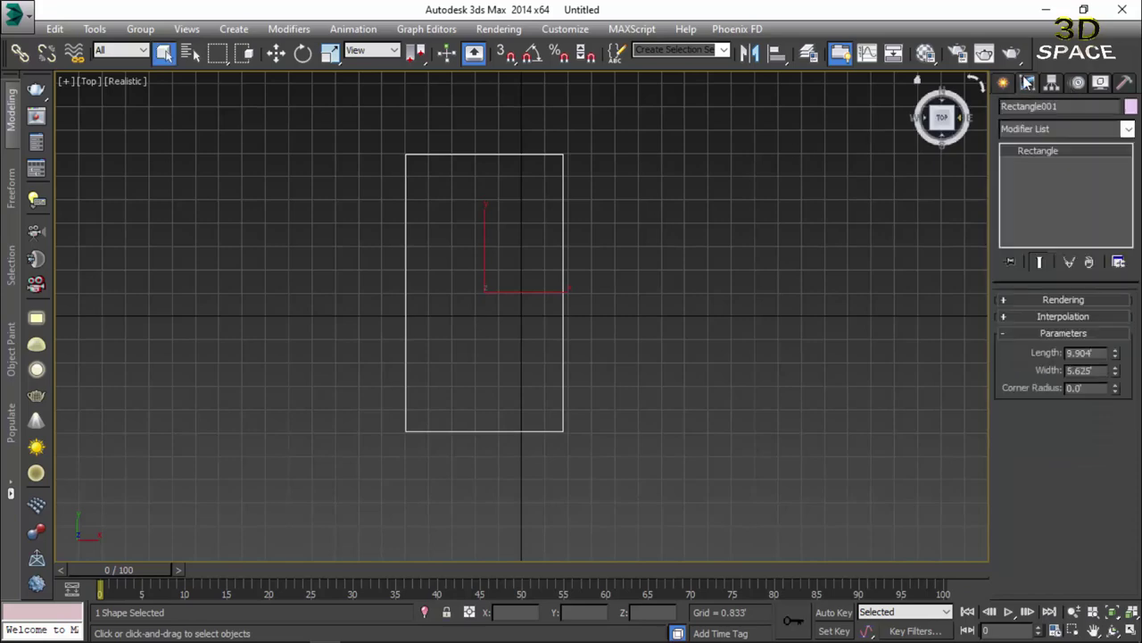
pyautogui.rightClick(497, 165)
pyautogui.moveTo(529, 320)
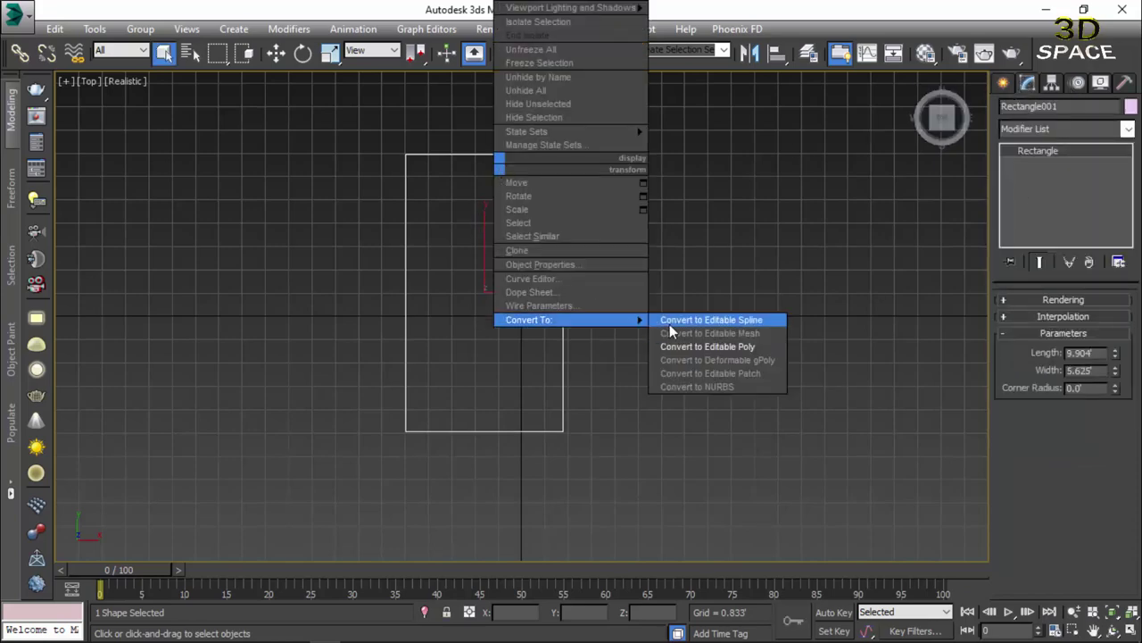
pyautogui.click(669, 321)
# Step: Fillet the rectangle's two top vertices into a rounded arch
pyautogui.click(1044, 357)
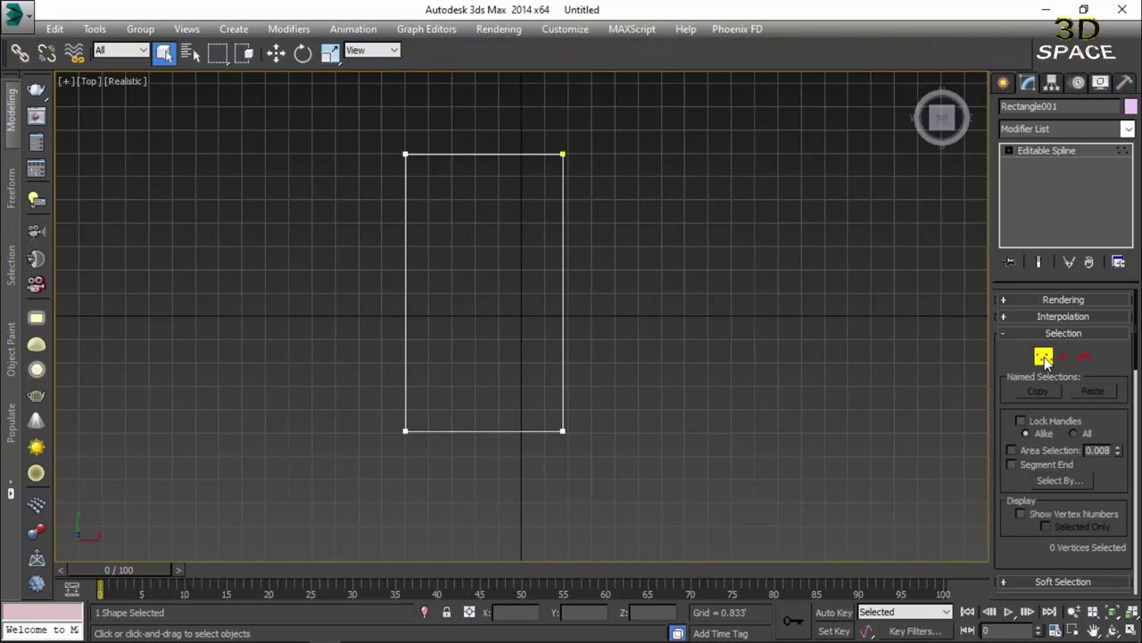
pyautogui.moveTo(527, 185); pyautogui.dragTo(536, 174)
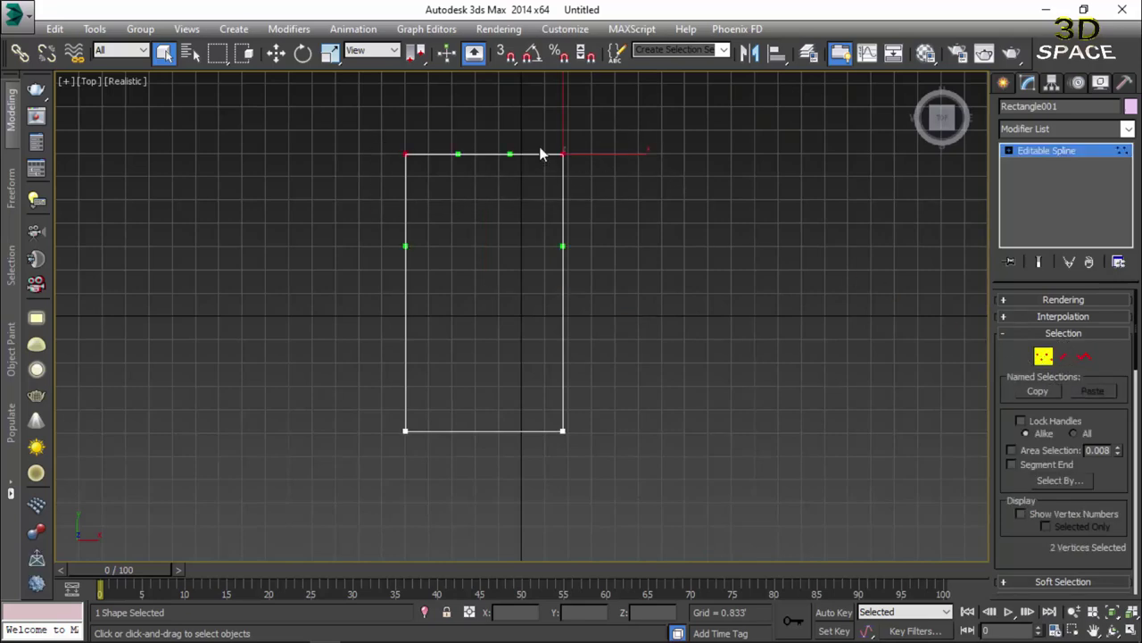
pyautogui.moveTo(1135, 332); pyautogui.dragTo(1107, 457)
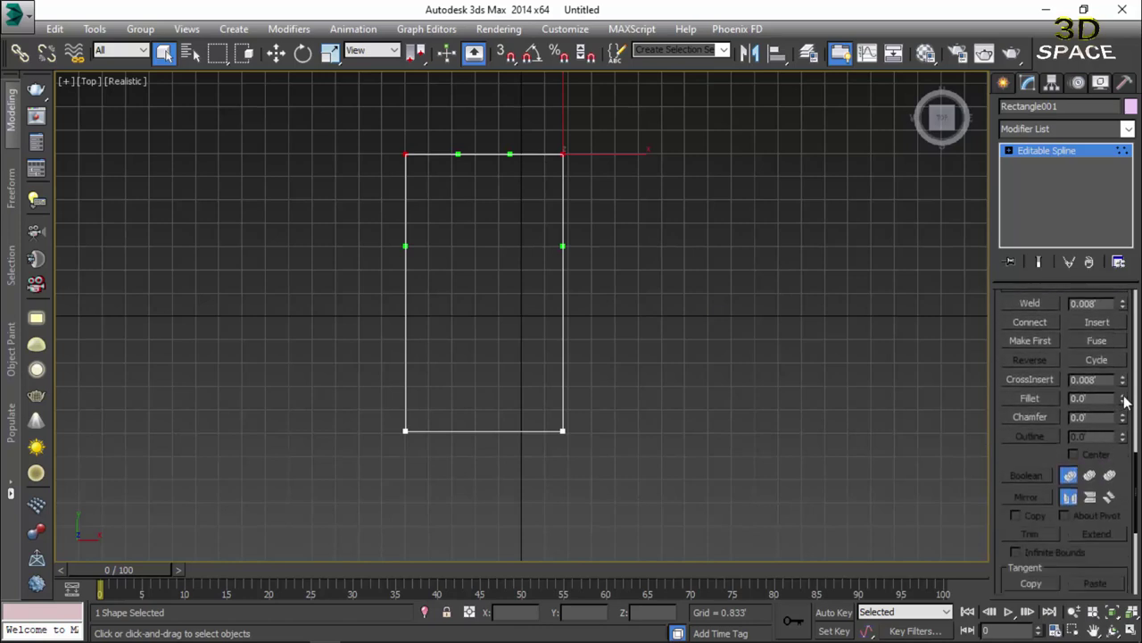
pyautogui.moveTo(1125, 402); pyautogui.dragTo(1122, 372)
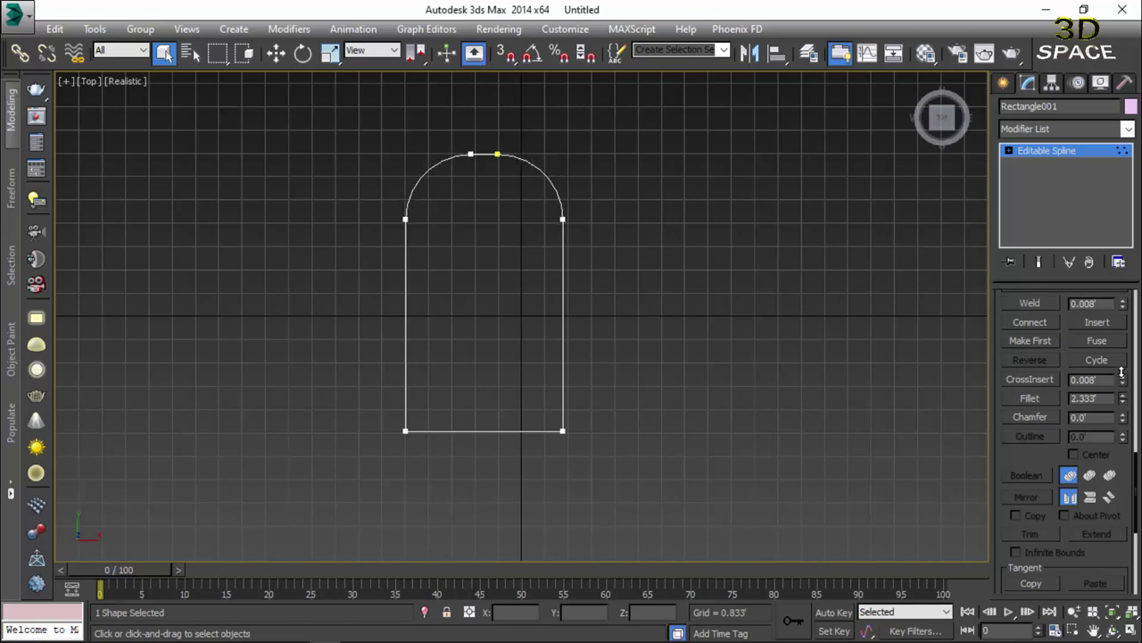
# Step: Fillet the two bottom corner vertices slightly, by 0.5
pyautogui.moveTo(330, 470); pyautogui.dragTo(330, 470)
pyautogui.rightClick(505, 423)
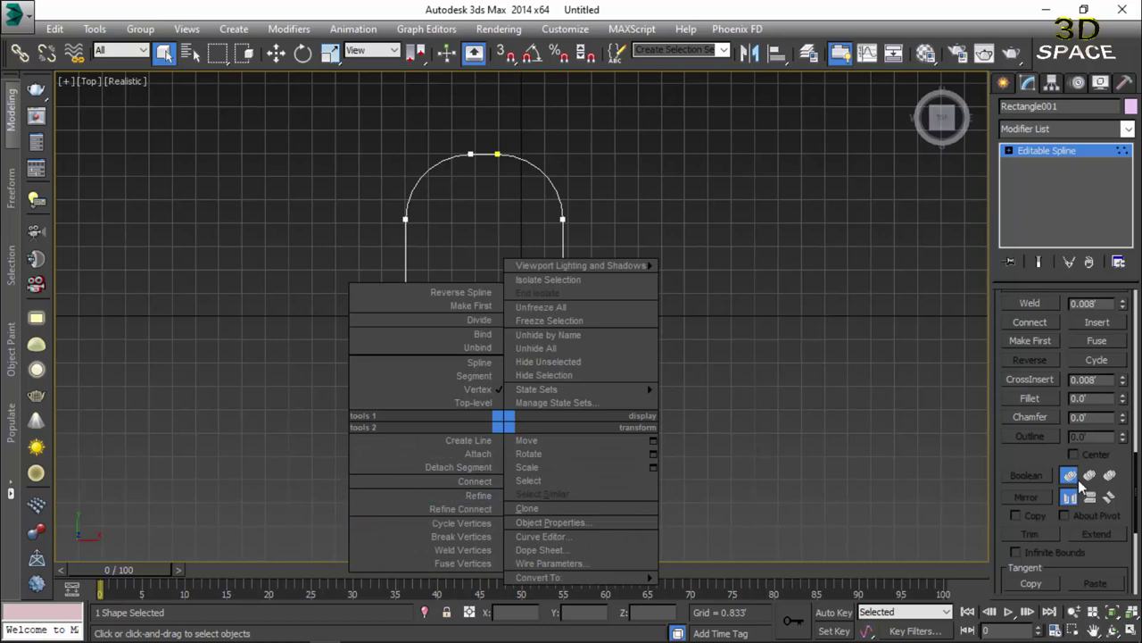
pyautogui.click(1126, 386)
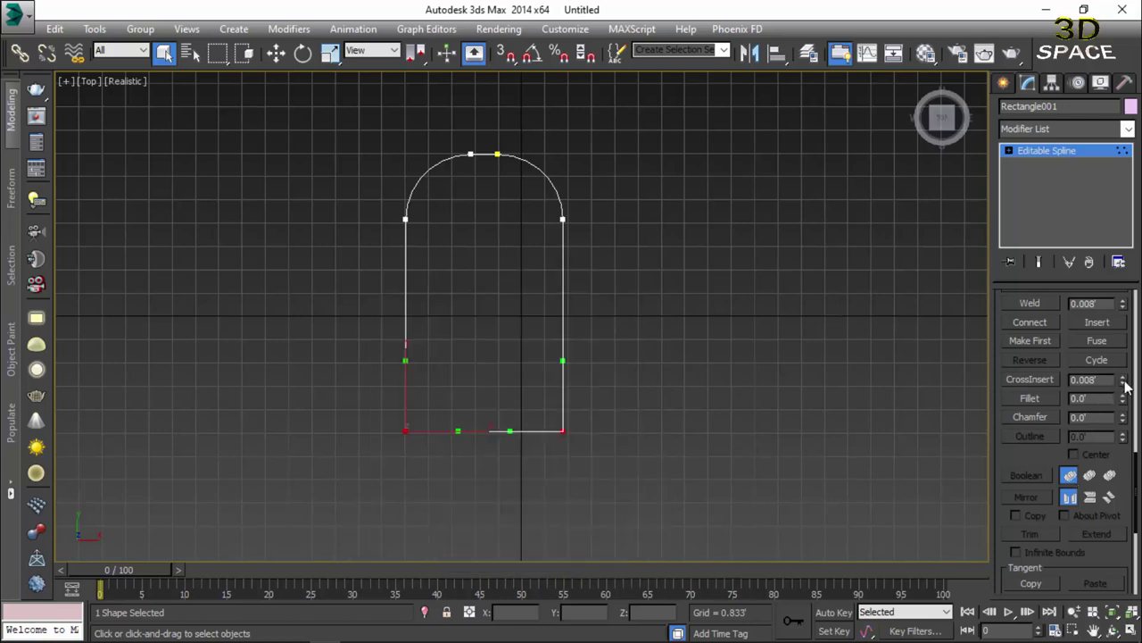
pyautogui.moveTo(1123, 403); pyautogui.dragTo(1127, 390)
pyautogui.moveTo(1136, 482); pyautogui.dragTo(1125, 308)
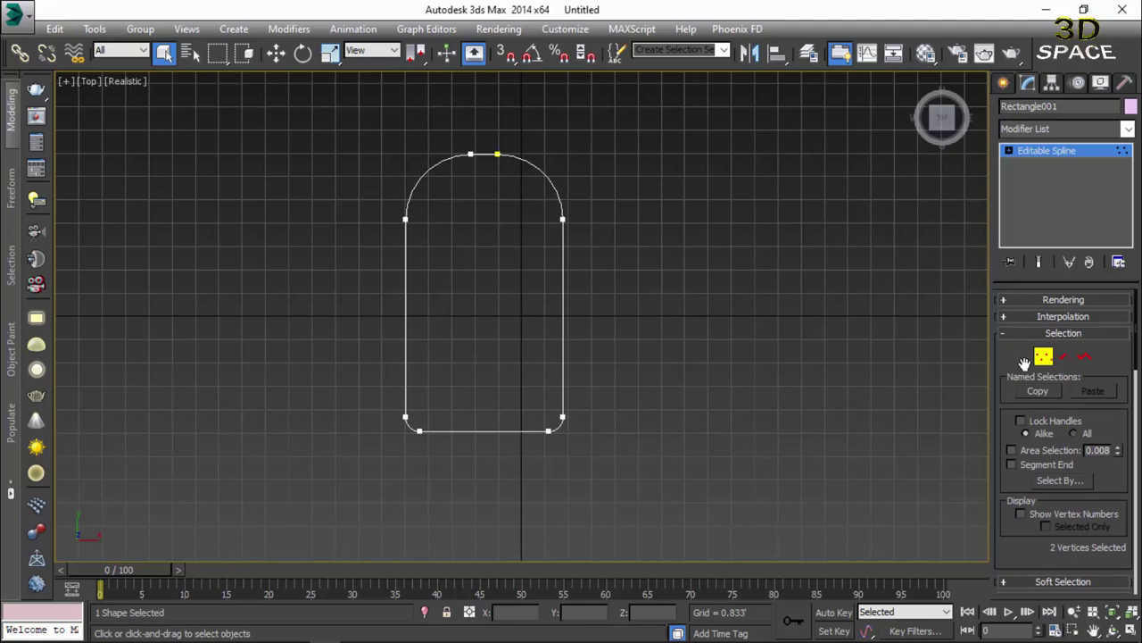
# Step: Extrude the outline 0.917 into a solid slab, viewed in Perspective
pyautogui.click(1044, 357)
pyautogui.press('p')
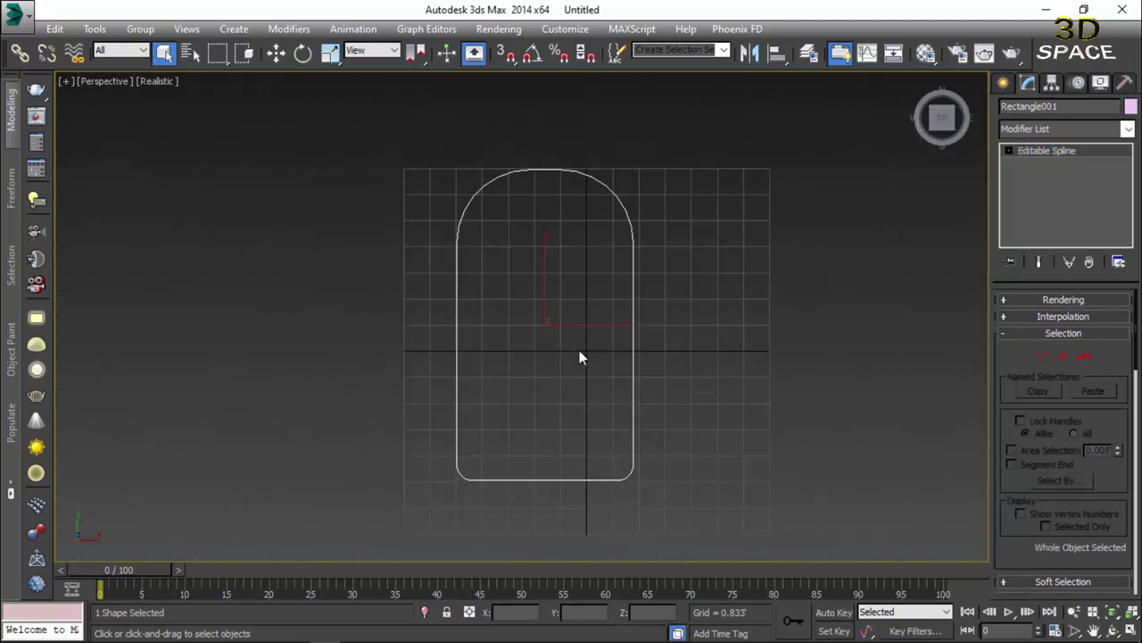
pyautogui.keyDown('alt'); pyautogui.moveTo(581, 357); pyautogui.dragTo(698, 252, button='middle'); pyautogui.keyUp('alt')
pyautogui.click(1067, 128)
pyautogui.press('e')
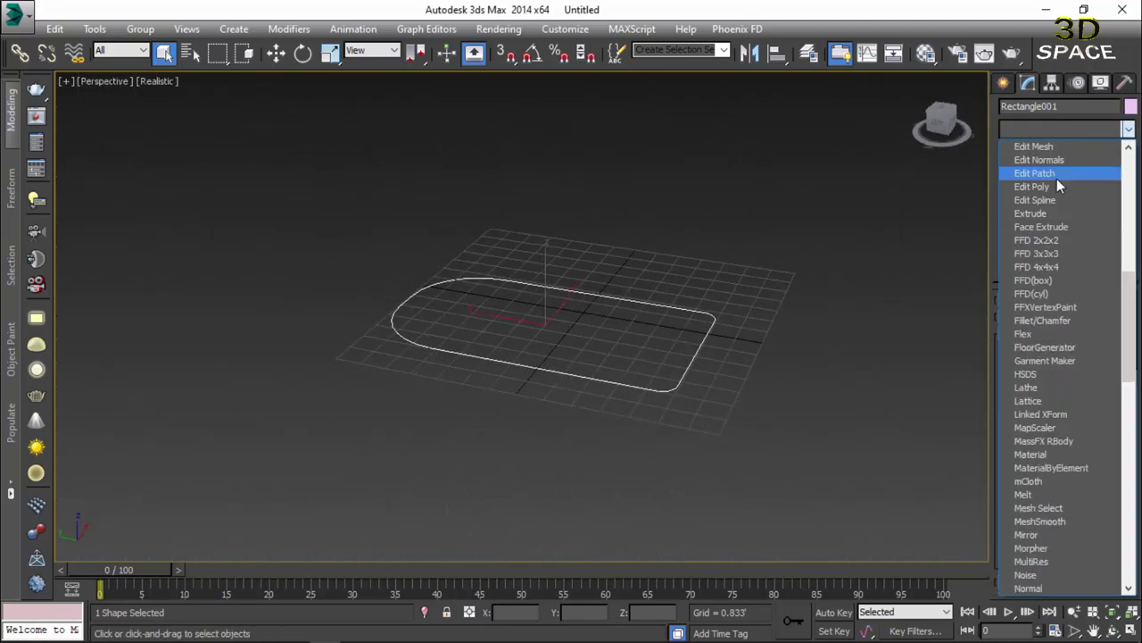
pyautogui.click(1048, 213)
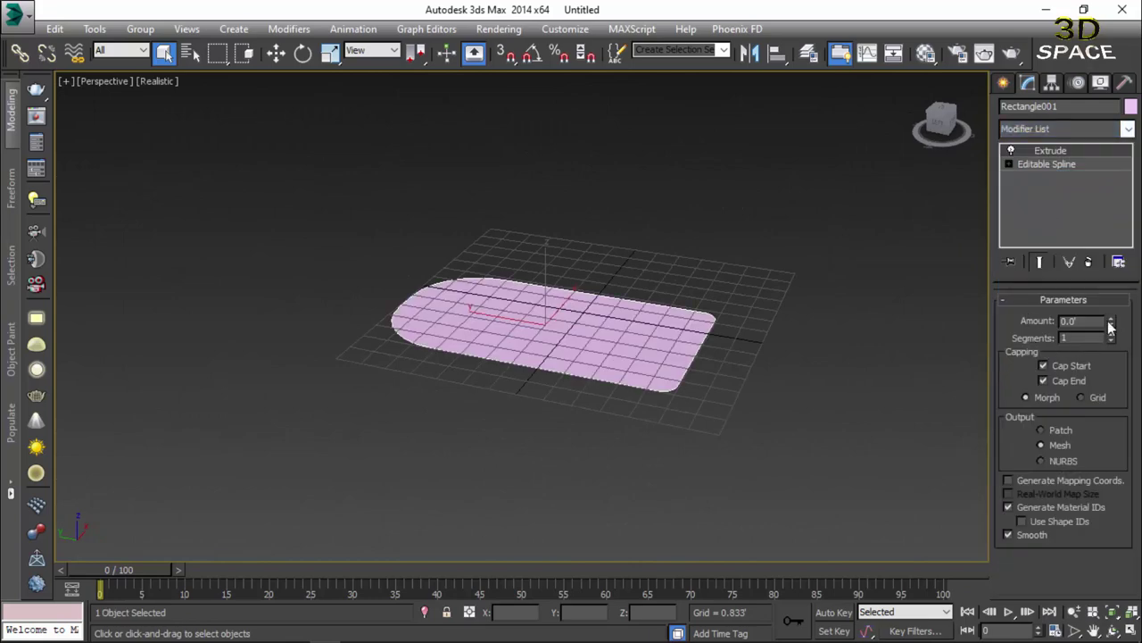
pyautogui.moveTo(1111, 325); pyautogui.dragTo(1110, 300)
# Step: Convert the slab to Editable Poly and select its top and bottom faces
pyautogui.keyDown('alt'); pyautogui.moveTo(606, 338); pyautogui.dragTo(594, 336, button='middle'); pyautogui.keyUp('alt')
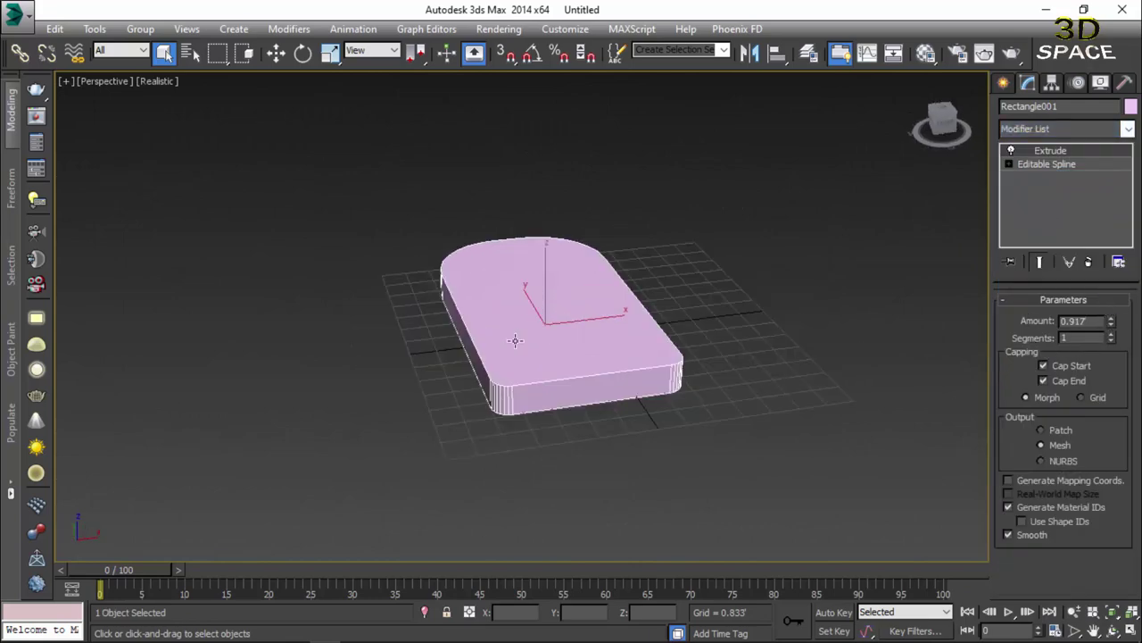
pyautogui.scroll(6, 596, 352)
pyautogui.rightClick(597, 351)
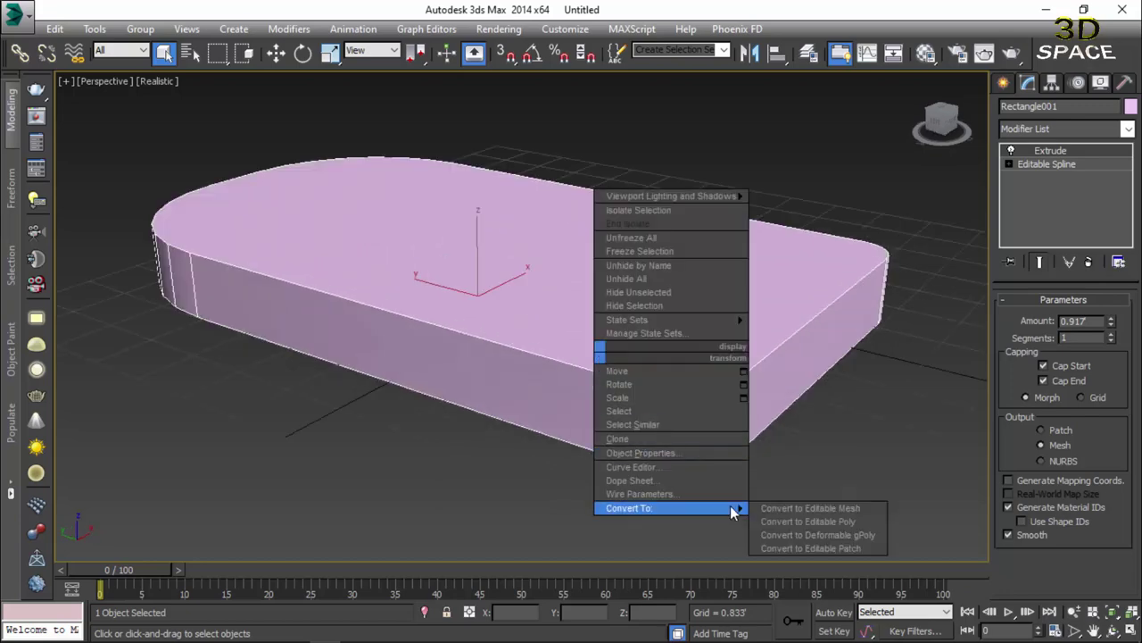
pyautogui.click(775, 509)
pyautogui.click(1081, 319)
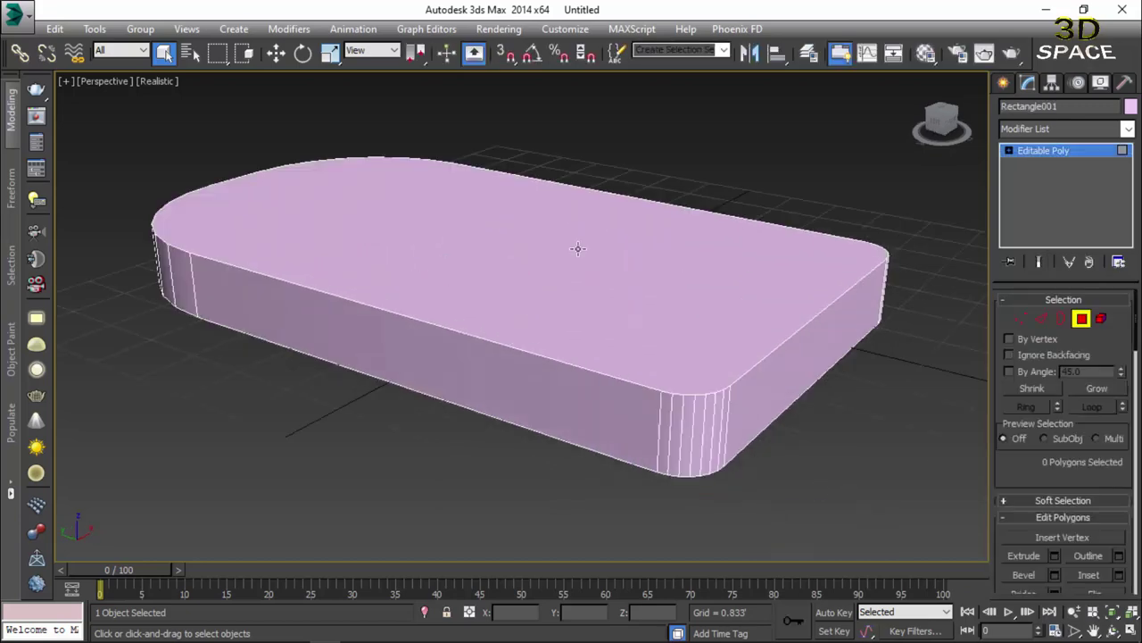
pyautogui.click(578, 248)
pyautogui.moveTo(578, 247)
pyautogui.keyDown('alt'); pyautogui.mouseDown(button='middle')
pyautogui.moveTo(536, 275)
pyautogui.moveTo(553, 258)
pyautogui.moveTo(591, 334)
pyautogui.mouseUp(button='middle'); pyautogui.keyUp('alt')
pyautogui.keyDown('ctrl'); pyautogui.click(553, 258); pyautogui.keyUp('ctrl')
pyautogui.scroll(-4, 553, 257)
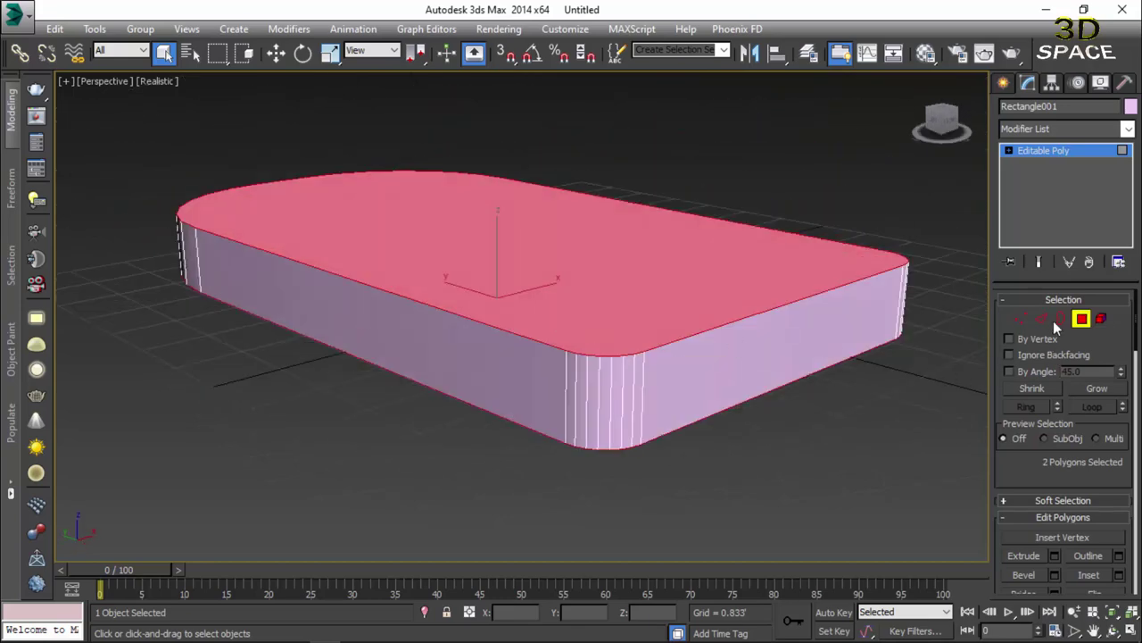
# Step: Chamfer the slab's top and bottom rim edges by 0.196 with 12 segments
pyautogui.keyDown('ctrl'); pyautogui.click(1041, 318); pyautogui.keyUp('ctrl')
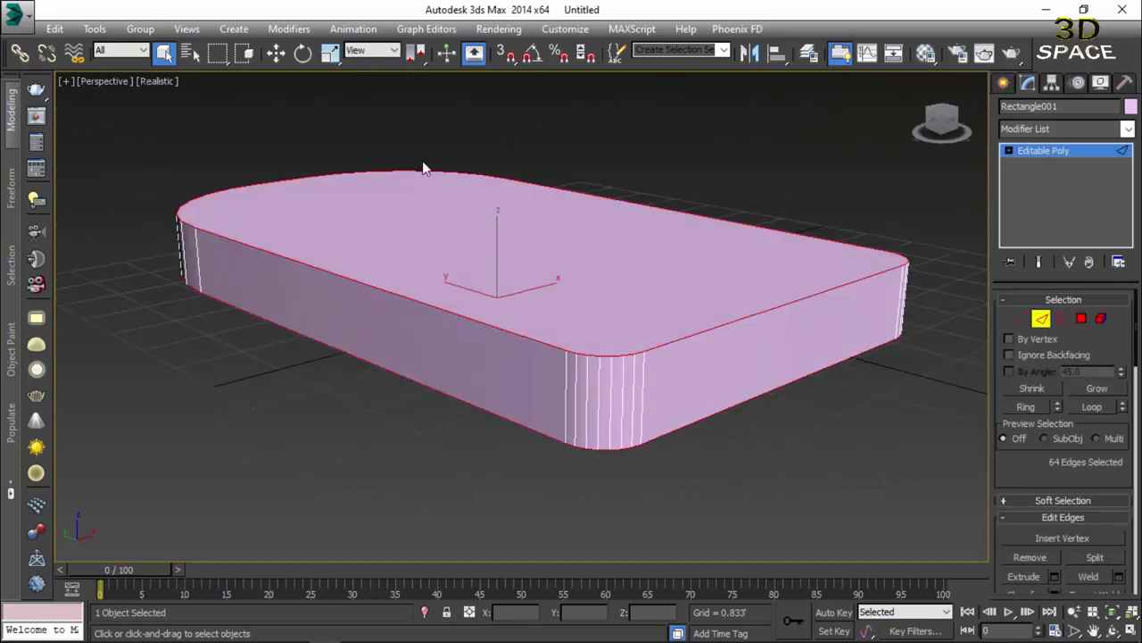
pyautogui.moveTo(445, 318)
pyautogui.keyDown('alt'); pyautogui.mouseDown(button='middle')
pyautogui.moveTo(453, 343)
pyautogui.moveTo(542, 320)
pyautogui.mouseUp(button='middle'); pyautogui.keyUp('alt')
pyautogui.rightClick(541, 319)
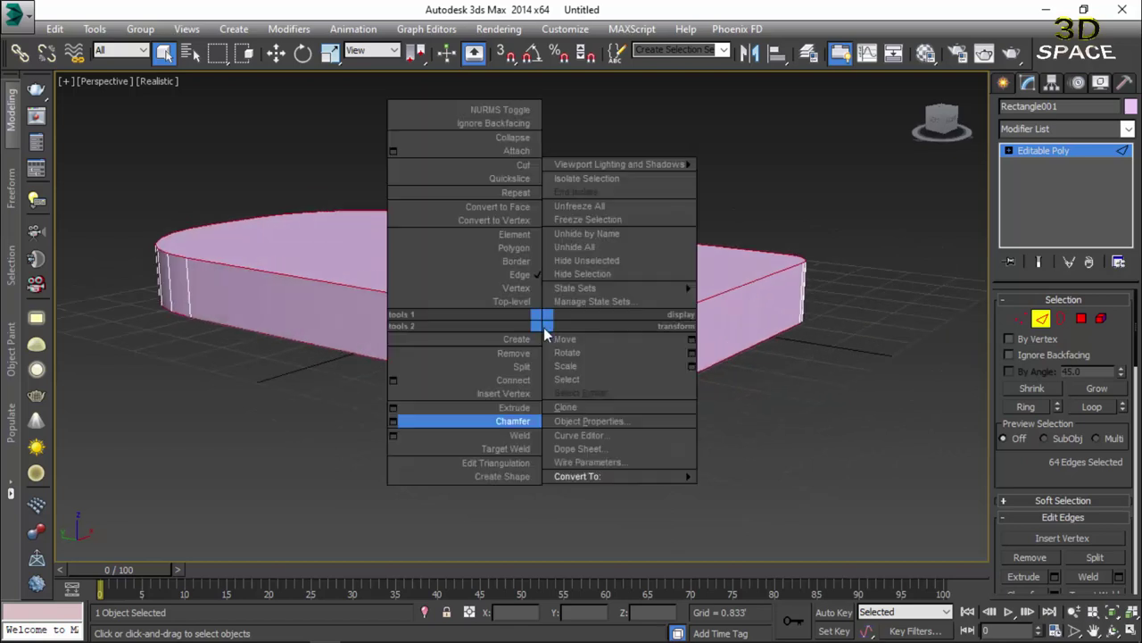
pyautogui.click(389, 421)
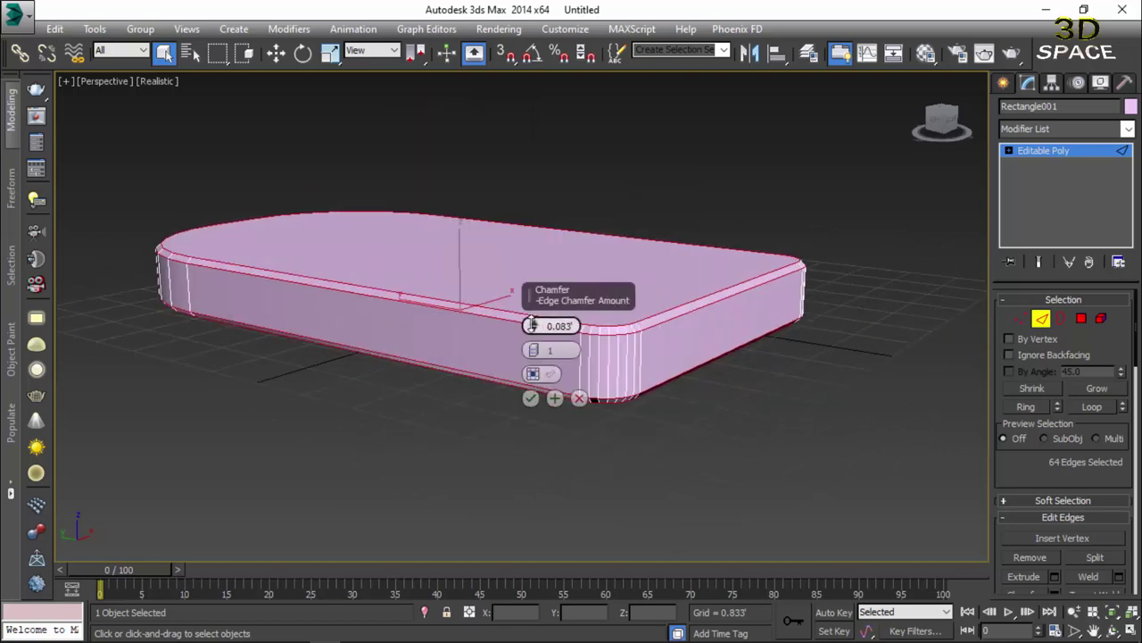
pyautogui.moveTo(531, 325)
pyautogui.mouseDown()
pyautogui.moveTo(531, 314)
pyautogui.moveTo(539, 337)
pyautogui.moveTo(565, 219)
pyautogui.moveTo(565, 268)
pyautogui.mouseUp()
pyautogui.click(537, 346)
pyautogui.moveTo(413, 326)
pyautogui.keyDown('alt'); pyautogui.mouseDown(button='middle')
pyautogui.moveTo(312, 374)
pyautogui.moveTo(386, 337)
pyautogui.moveTo(508, 338)
pyautogui.moveTo(533, 350)
pyautogui.mouseUp(button='middle'); pyautogui.keyUp('alt')
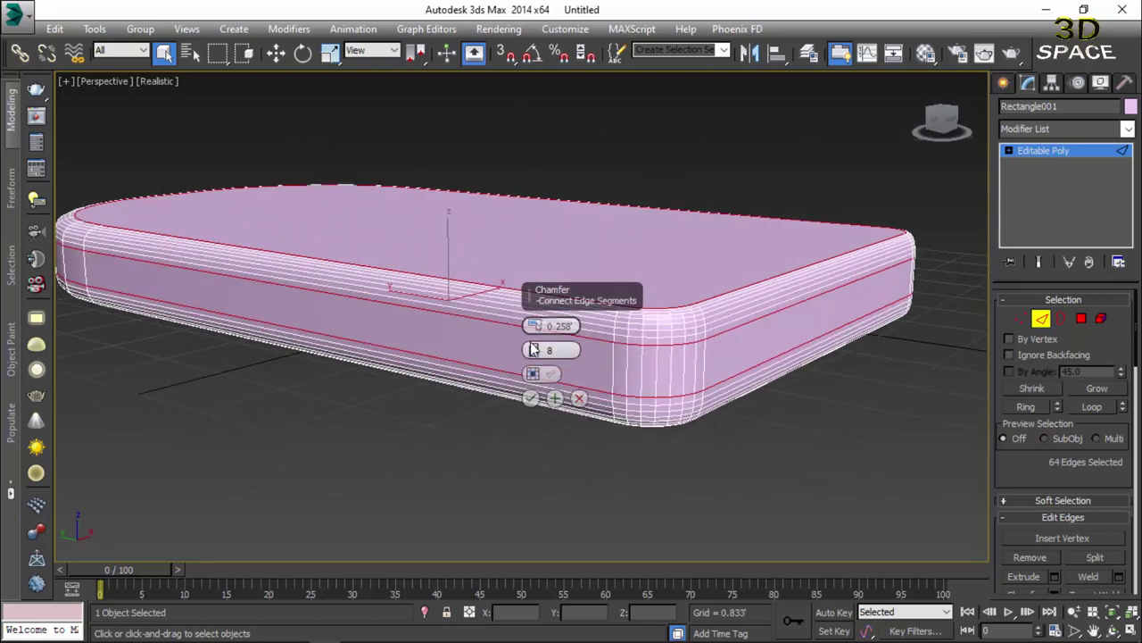
pyautogui.moveTo(533, 350); pyautogui.dragTo(583, 195)
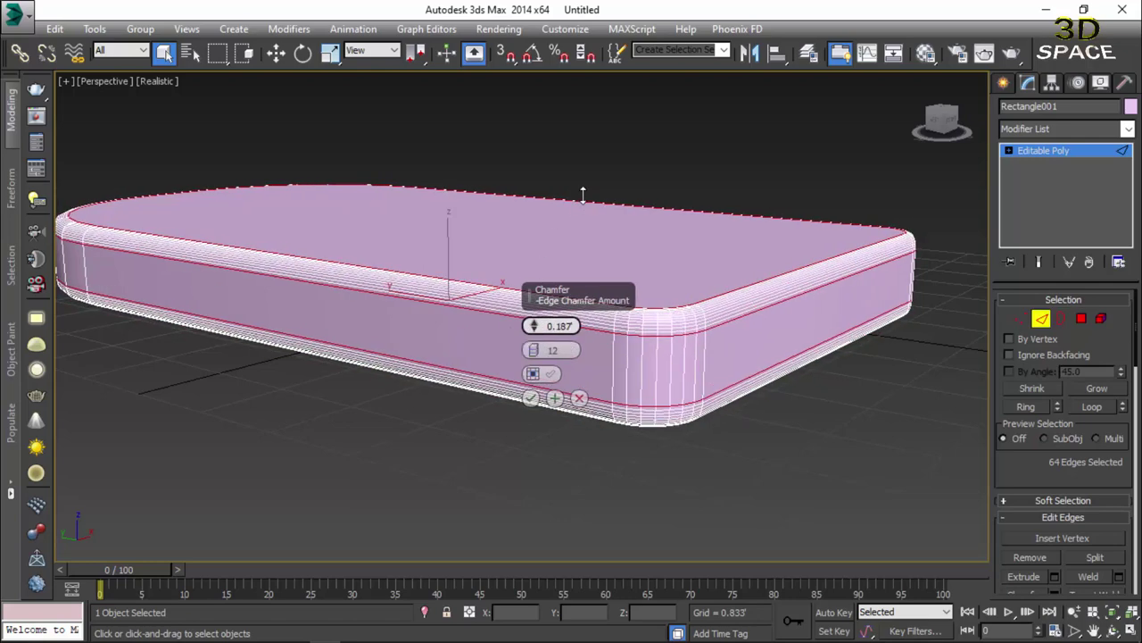
pyautogui.moveTo(583, 194); pyautogui.dragTo(587, 191)
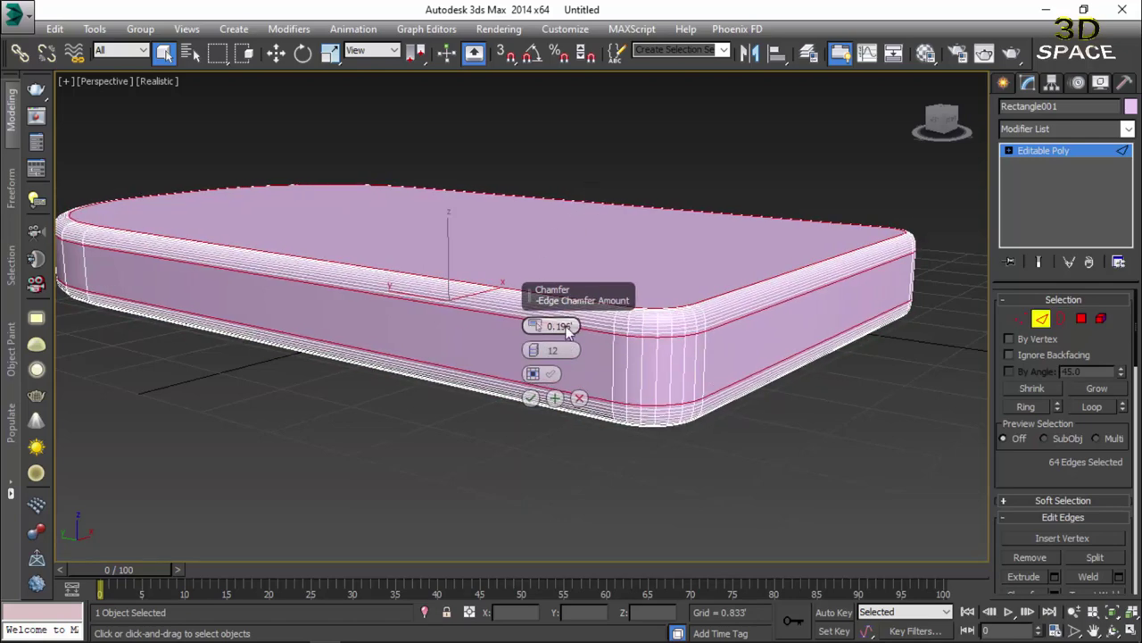
pyautogui.click(531, 399)
pyautogui.keyDown('alt'); pyautogui.moveTo(531, 423); pyautogui.dragTo(803, 407, button='middle'); pyautogui.keyUp('alt')
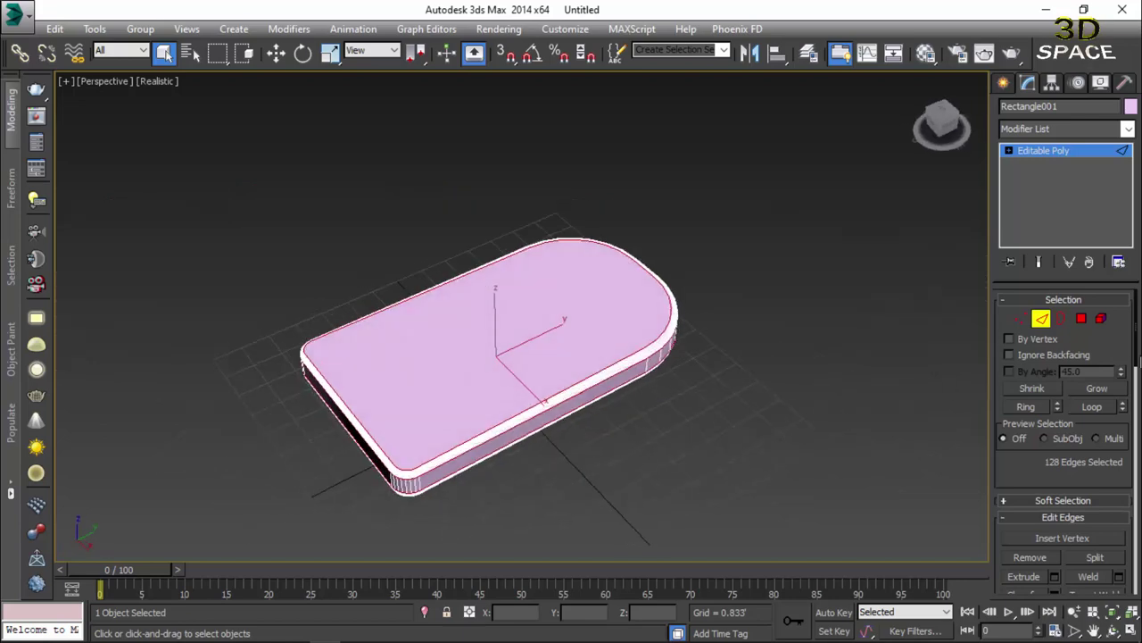
# Step: Exit edge editing, deselect the bar and orbit to a higher view of it
pyautogui.click(1041, 318)
pyautogui.click(840, 370)
pyautogui.moveTo(841, 370)
pyautogui.keyDown('alt'); pyautogui.mouseDown(button='middle')
pyautogui.moveTo(721, 401)
pyautogui.moveTo(720, 357)
pyautogui.moveTo(690, 288)
pyautogui.moveTo(408, 402)
pyautogui.moveTo(571, 349)
pyautogui.moveTo(492, 373)
pyautogui.mouseUp(button='middle'); pyautogui.keyUp('alt')
pyautogui.scroll(-3, 491, 373)
pyautogui.moveTo(556, 439)
pyautogui.keyDown('alt'); pyautogui.mouseDown(button='middle')
pyautogui.moveTo(571, 464)
pyautogui.moveTo(625, 420)
pyautogui.mouseUp(button='middle'); pyautogui.keyUp('alt')
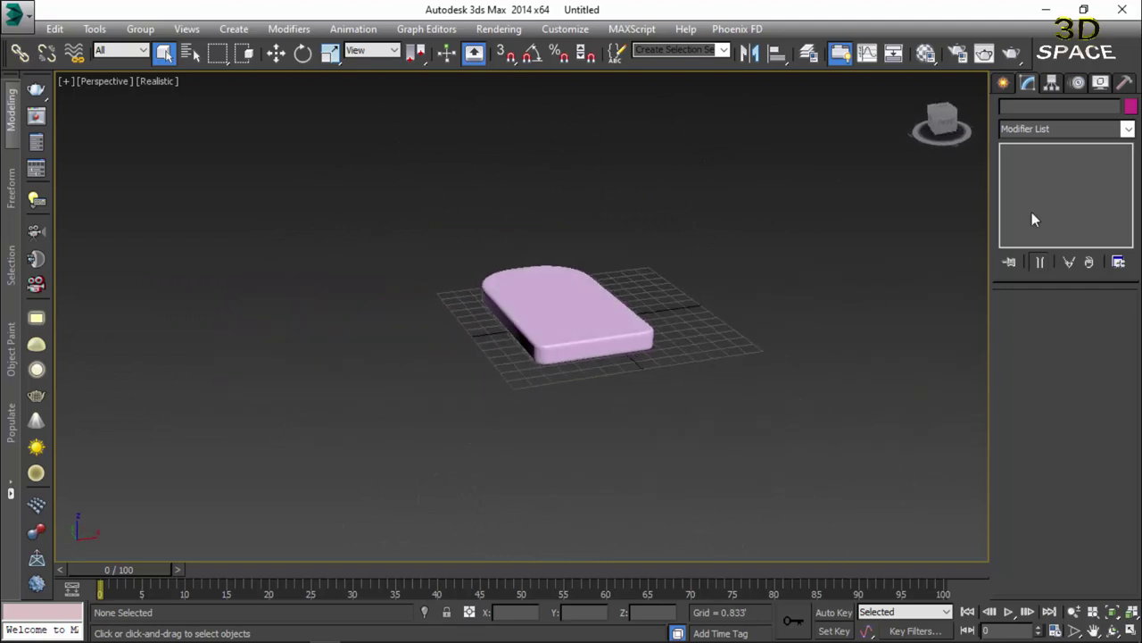
pyautogui.click(1005, 83)
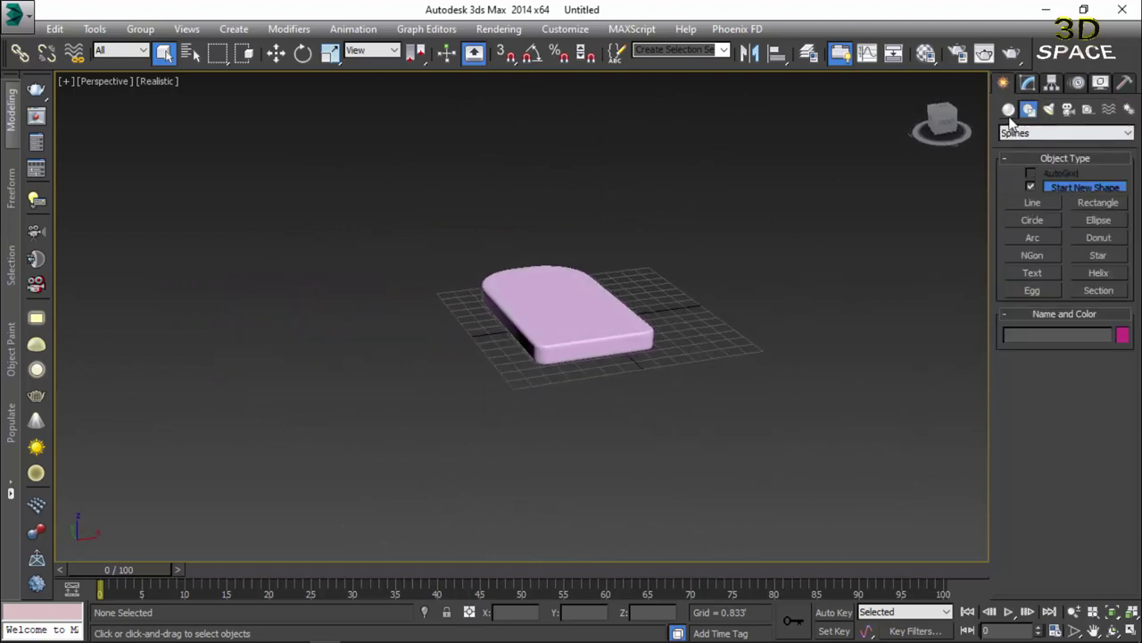
pyautogui.click(1098, 202)
pyautogui.scroll(2, 515, 396)
pyautogui.scroll(2, 595, 387)
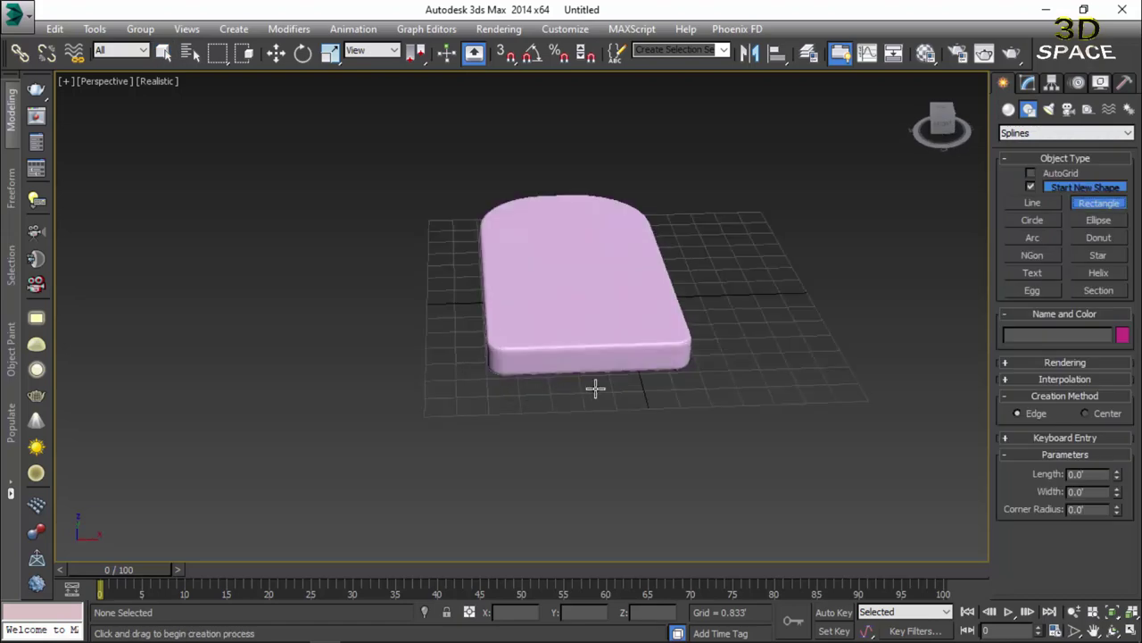
pyautogui.rightClick(606, 378)
# Step: In Top view, draw a narrow 4.249 by 1.047 stick rectangle below the bar
pyautogui.press('t')
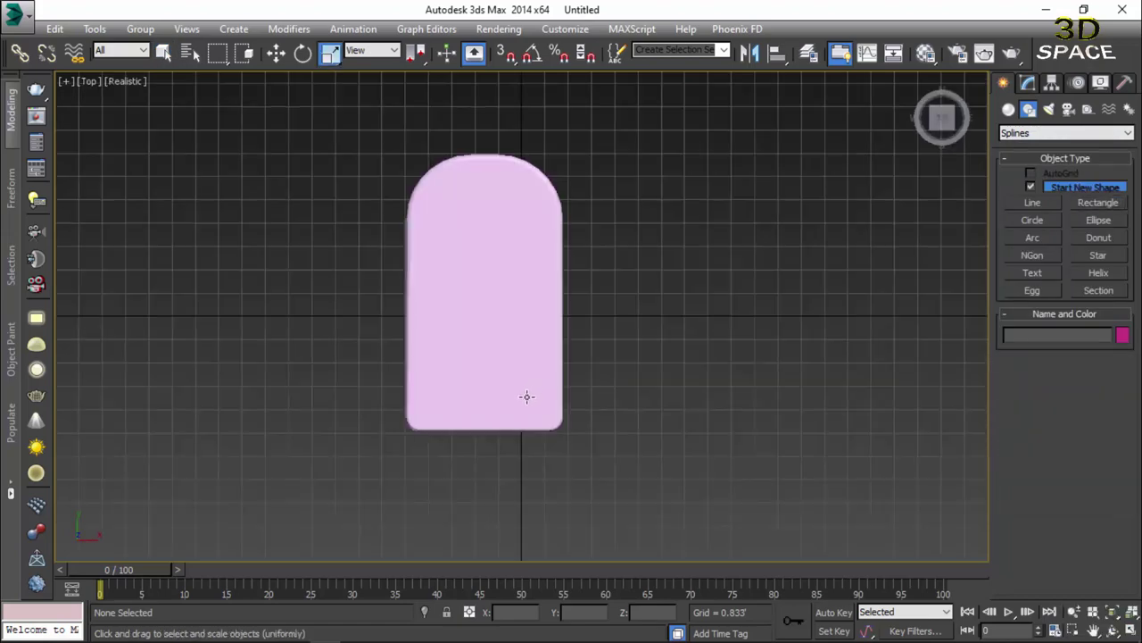
pyautogui.scroll(-4, 525, 395)
pyautogui.click(1098, 203)
pyautogui.scroll(2, 566, 364)
pyautogui.scroll(2, 581, 342)
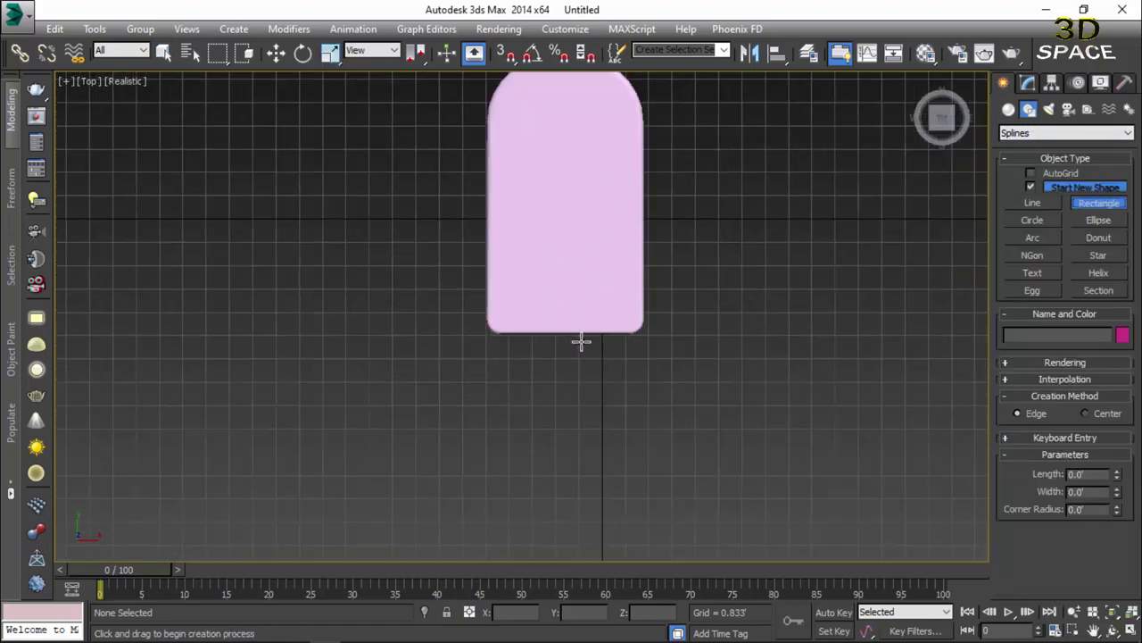
pyautogui.moveTo(577, 337); pyautogui.dragTo(546, 448)
# Step: Return to Perspective and bring up the stick rectangle's conversion options
pyautogui.press('p')
pyautogui.scroll(3, 543, 438)
pyautogui.moveTo(542, 437)
pyautogui.keyDown('alt'); pyautogui.mouseDown(button='middle')
pyautogui.moveTo(593, 398)
pyautogui.moveTo(530, 455)
pyautogui.mouseUp(button='middle'); pyautogui.keyUp('alt')
pyautogui.rightClick(553, 384)
pyautogui.rightClick(553, 380)
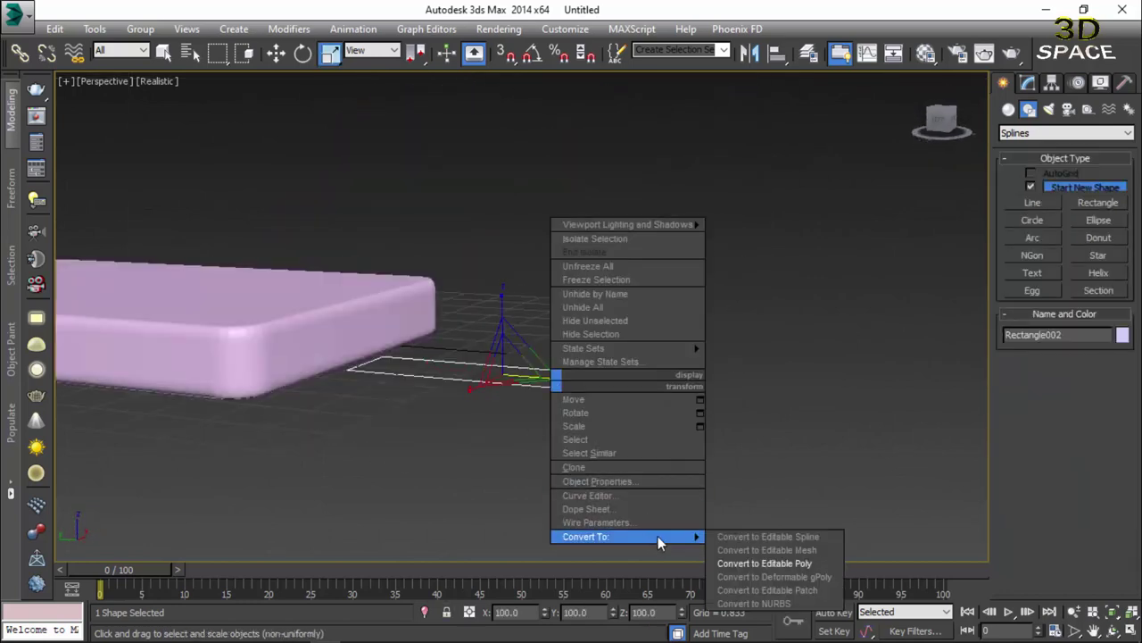
pyautogui.click(1027, 83)
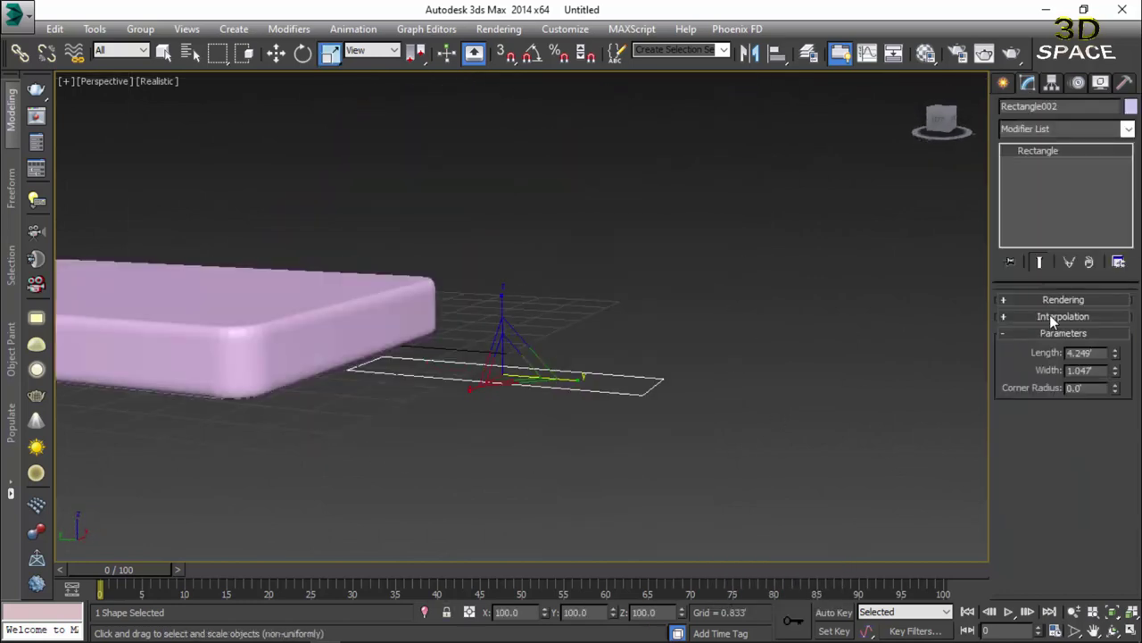
pyautogui.rightClick(486, 335)
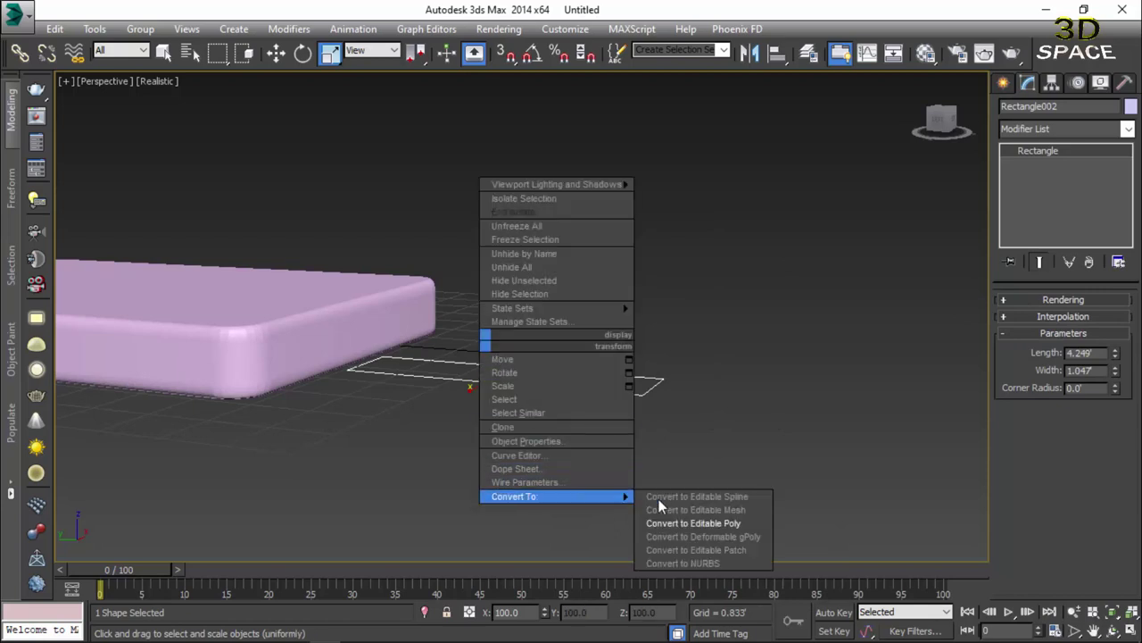
# Step: Convert the stick to an editable spline and fillet its end corners by 0.175
pyautogui.click(659, 499)
pyautogui.click(1043, 356)
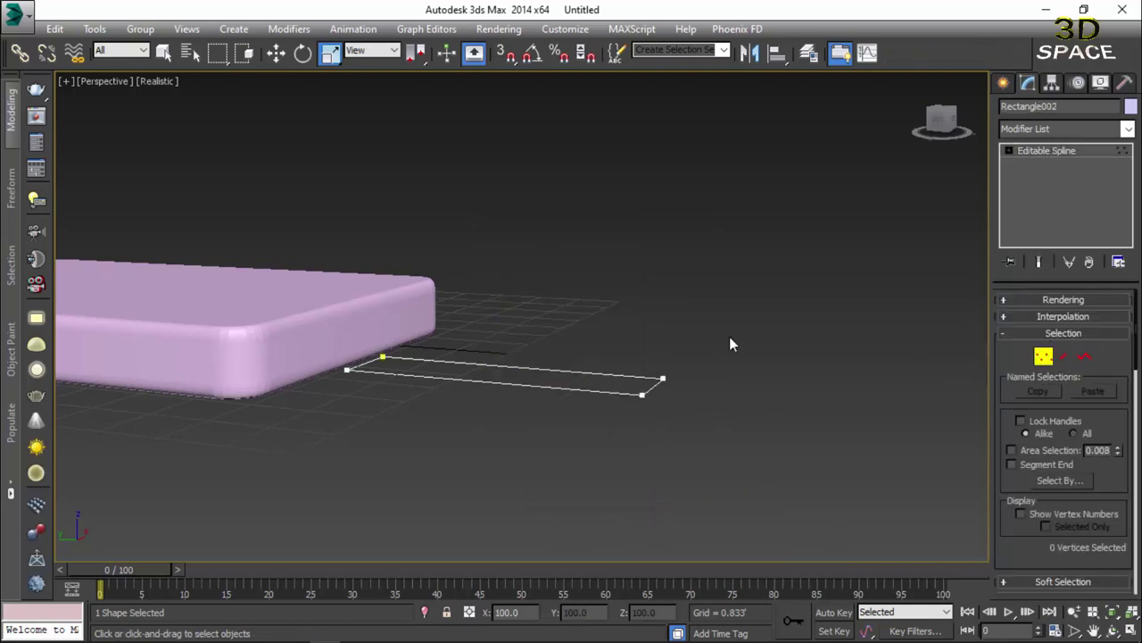
pyautogui.moveTo(667, 435); pyautogui.dragTo(668, 437)
pyautogui.scroll(-5, 1029, 370)
pyautogui.scroll(-5, 1093, 430)
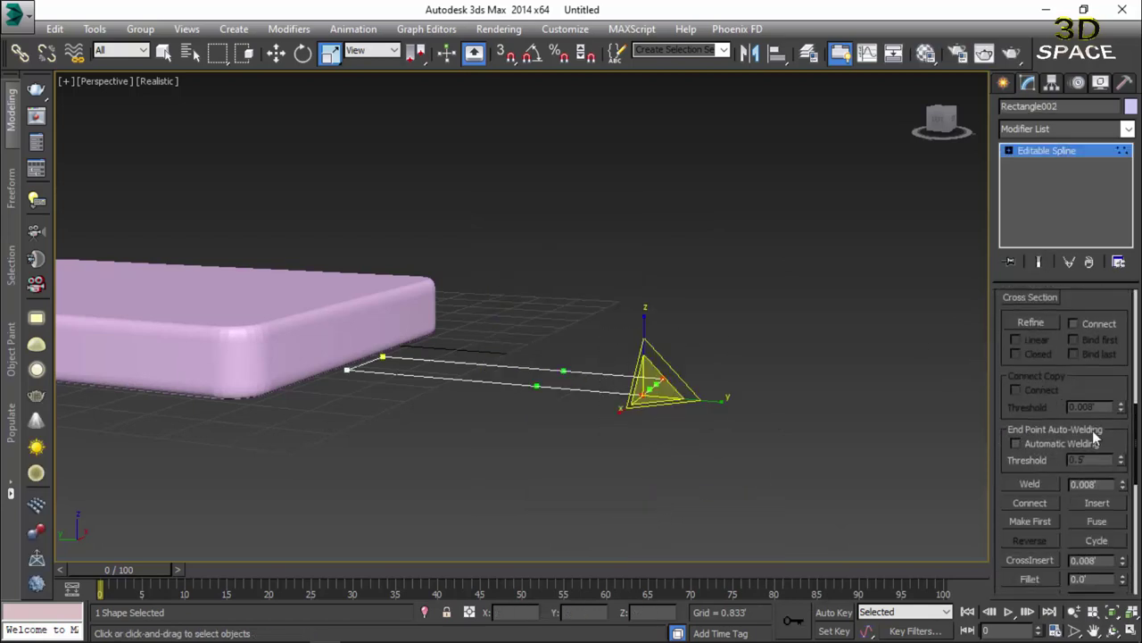
pyautogui.scroll(-3, 1106, 464)
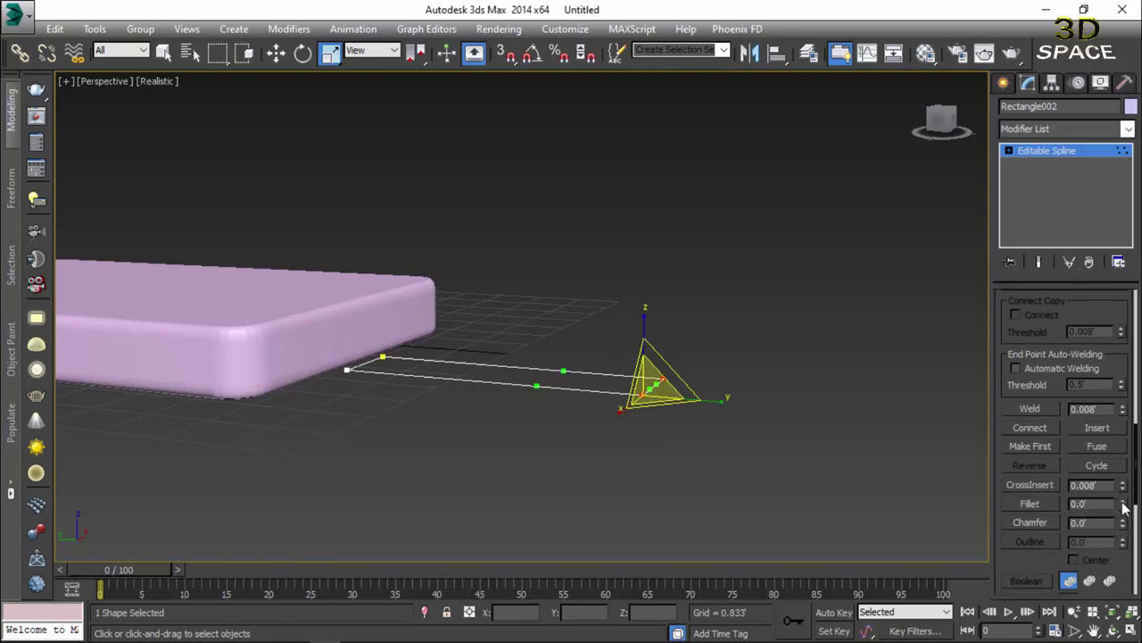
pyautogui.moveTo(1123, 506)
pyautogui.mouseDown()
pyautogui.moveTo(1124, 483)
pyautogui.moveTo(1128, 503)
pyautogui.mouseUp()
pyautogui.moveTo(700, 420)
pyautogui.keyDown('alt'); pyautogui.mouseDown(button='middle')
pyautogui.moveTo(453, 487)
pyautogui.moveTo(781, 456)
pyautogui.mouseUp(button='middle'); pyautogui.keyUp('alt')
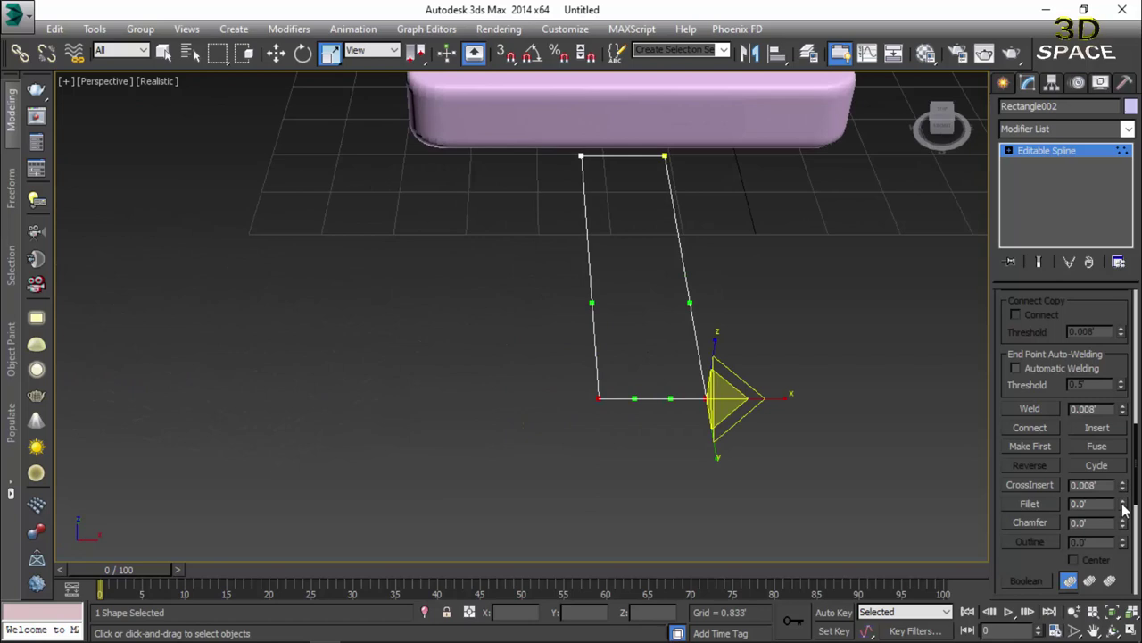
pyautogui.moveTo(1123, 506); pyautogui.dragTo(1132, 484)
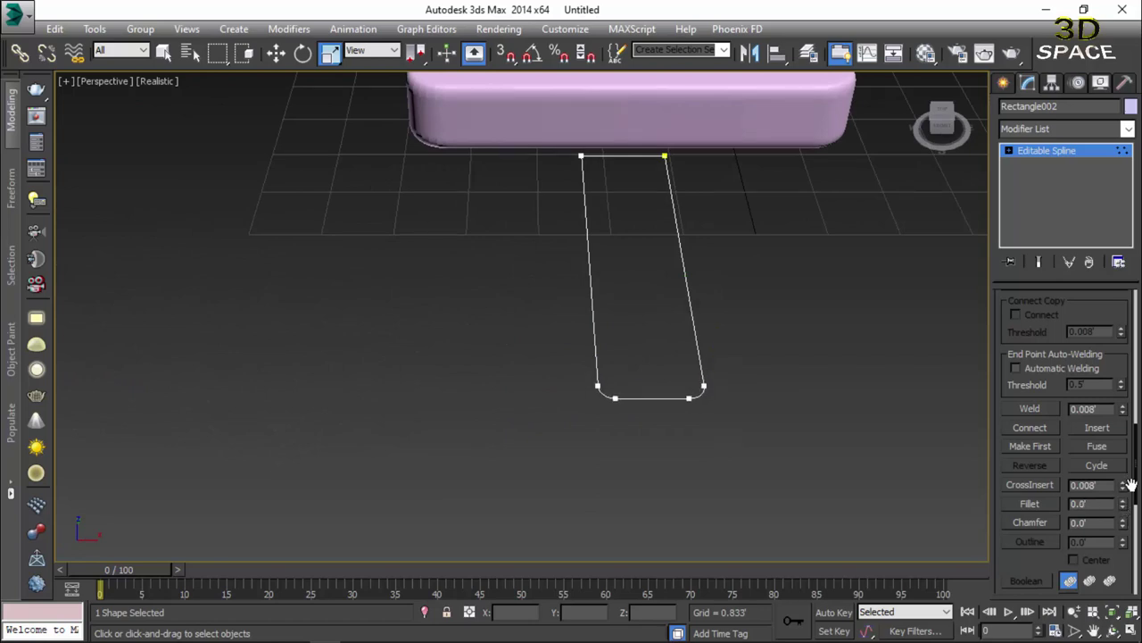
pyautogui.scroll(5, 1049, 342)
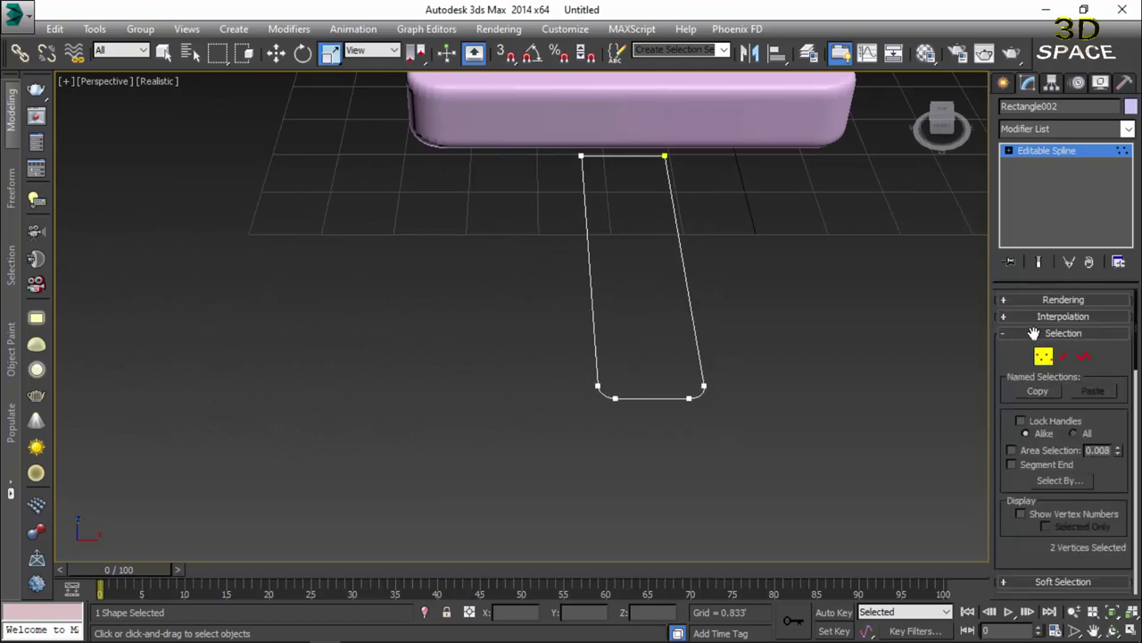
# Step: Extrude the stick outline to a thickness of 0.292
pyautogui.click(1046, 150)
pyautogui.click(1051, 128)
pyautogui.press('e')
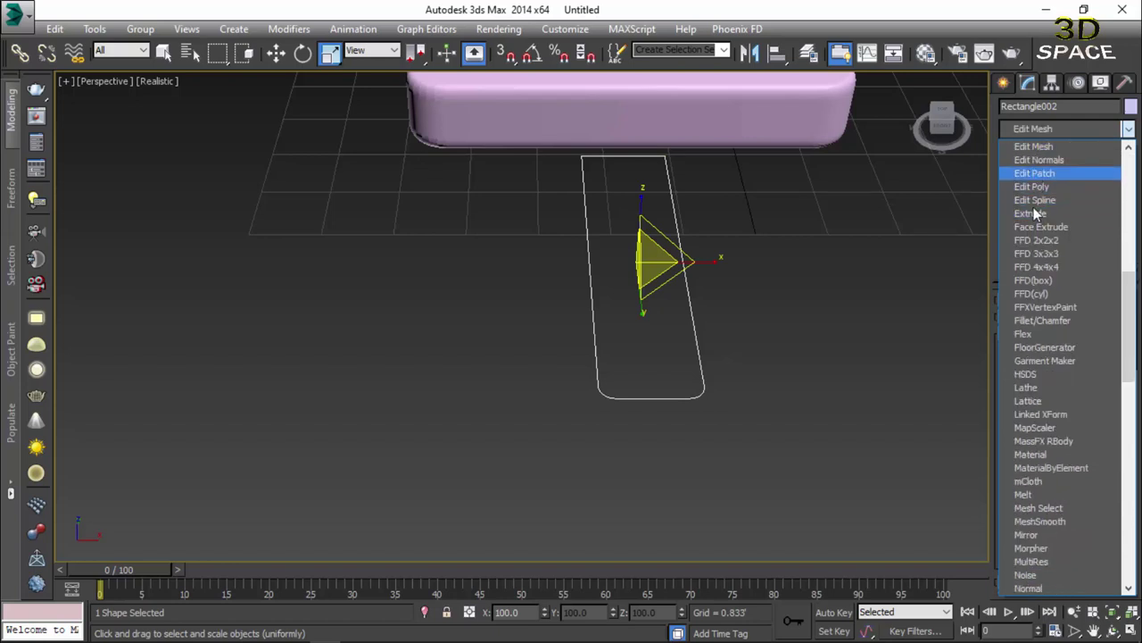
pyautogui.click(1030, 213)
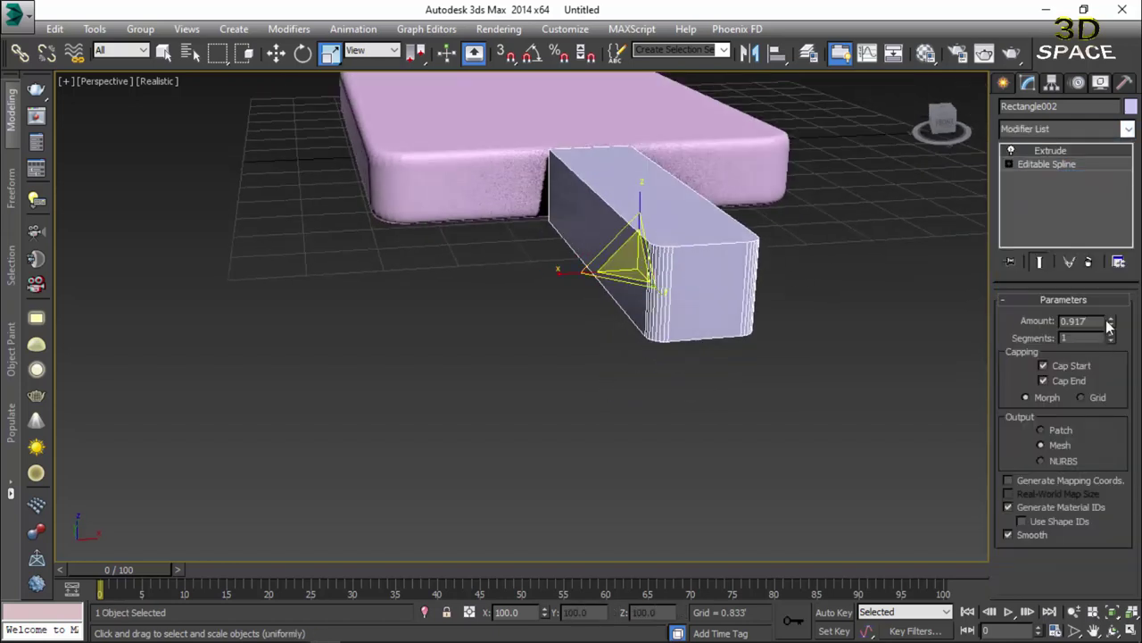
pyautogui.rightClick(1112, 319)
pyautogui.click(1113, 310)
pyautogui.moveTo(1112, 328); pyautogui.dragTo(1114, 309)
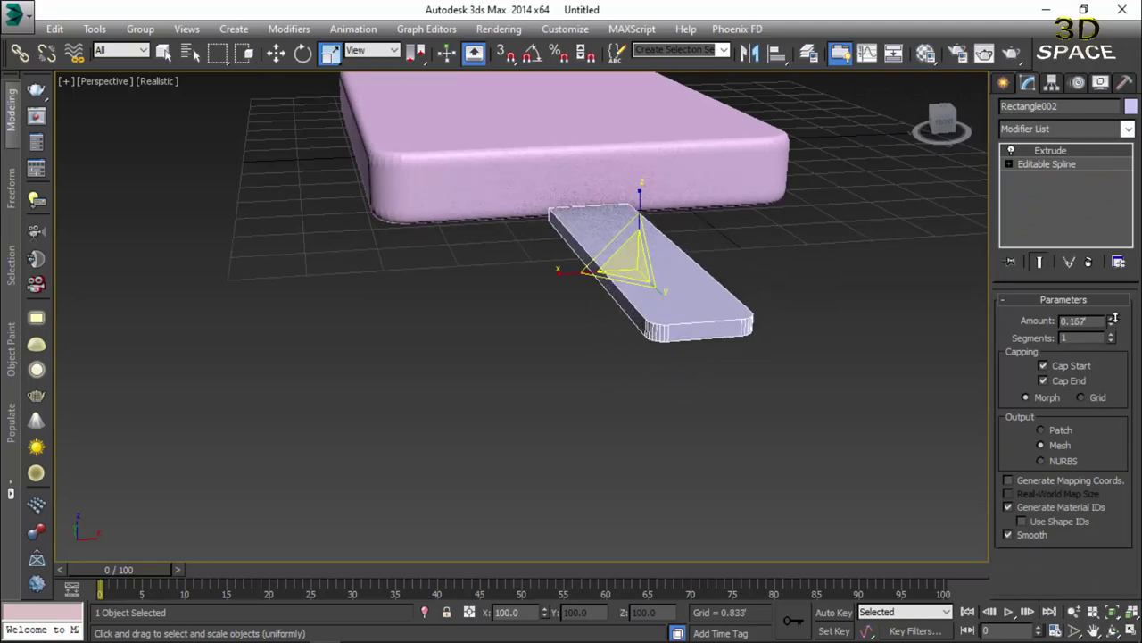
pyautogui.moveTo(765, 321)
pyautogui.keyDown('alt'); pyautogui.mouseDown(button='middle')
pyautogui.moveTo(726, 280)
pyautogui.moveTo(682, 286)
pyautogui.mouseUp(button='middle'); pyautogui.keyUp('alt')
# Step: Convert the stick to Editable Poly and select the border edges of its top and bottom faces
pyautogui.rightClick(683, 286)
pyautogui.moveTo(714, 446)
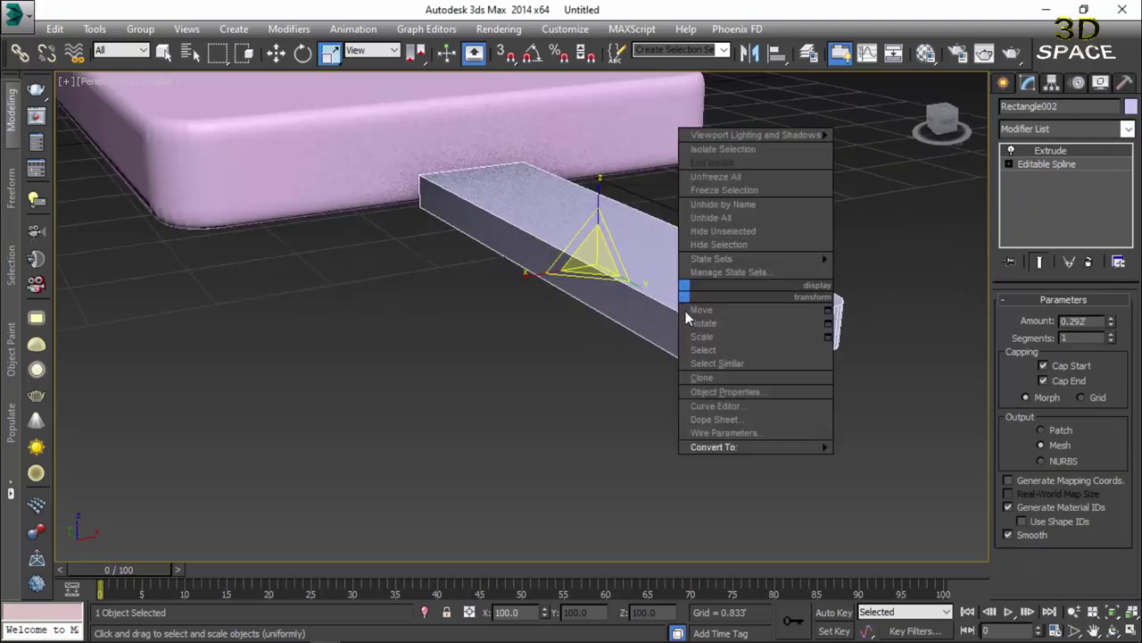
pyautogui.click(857, 457)
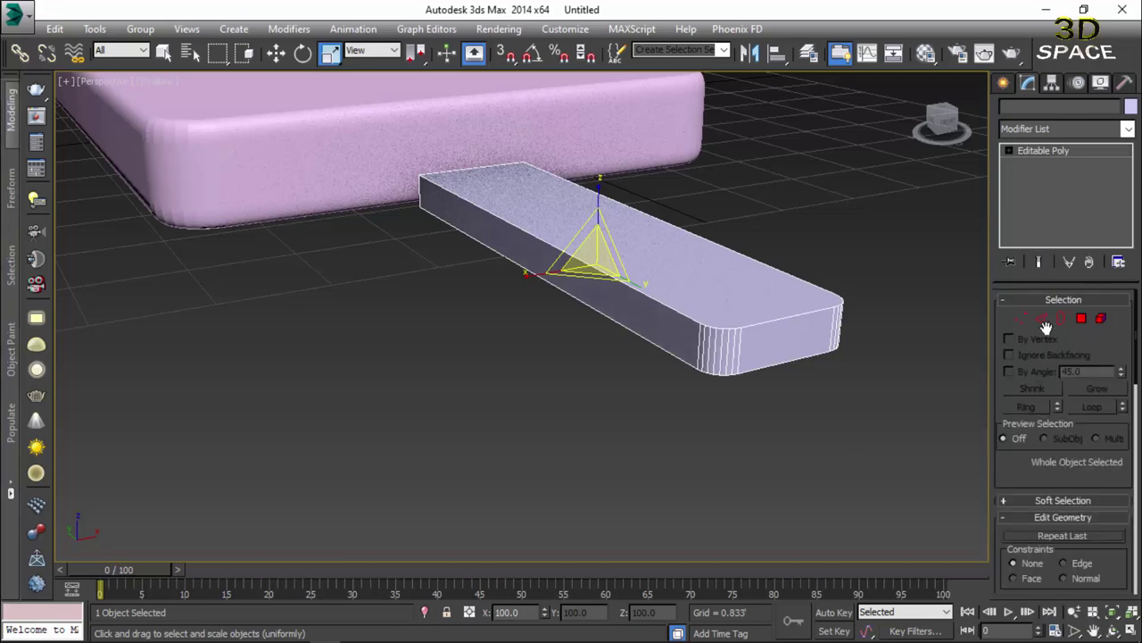
pyautogui.press('4')
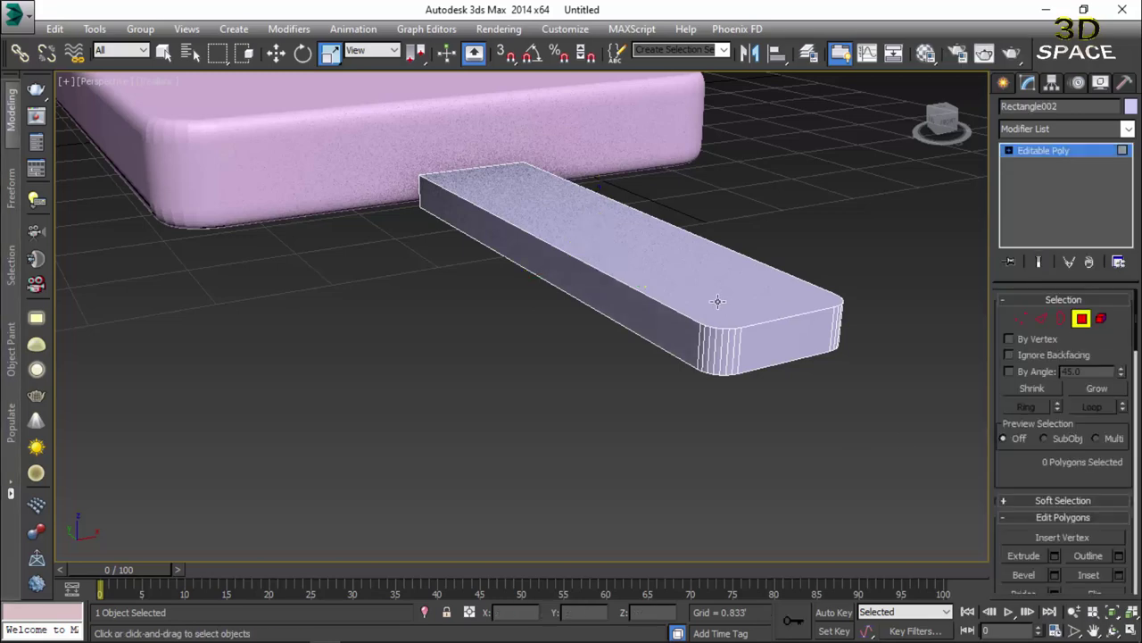
pyautogui.click(727, 306)
pyautogui.moveTo(727, 306)
pyautogui.keyDown('alt'); pyautogui.mouseDown(button='middle')
pyautogui.moveTo(637, 316)
pyautogui.moveTo(808, 324)
pyautogui.mouseUp(button='middle'); pyautogui.keyUp('alt')
pyautogui.keyDown('ctrl'); pyautogui.click(636, 332); pyautogui.keyUp('ctrl')
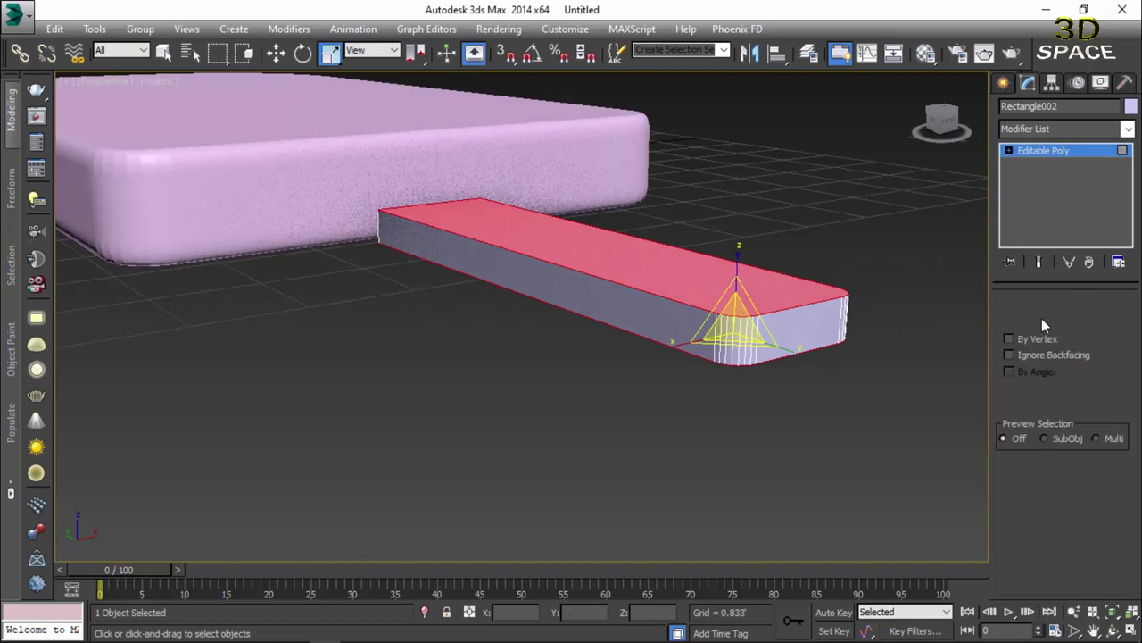
pyautogui.keyDown('ctrl'); pyautogui.click(1042, 318); pyautogui.keyUp('ctrl')
pyautogui.keyDown('alt'); pyautogui.moveTo(895, 323); pyautogui.dragTo(636, 320, button='middle'); pyautogui.keyUp('alt')
pyautogui.scroll(3, 662, 303)
# Step: Chamfer the stick's rim edges by 0.02 with 3 segments
pyautogui.rightClick(661, 304)
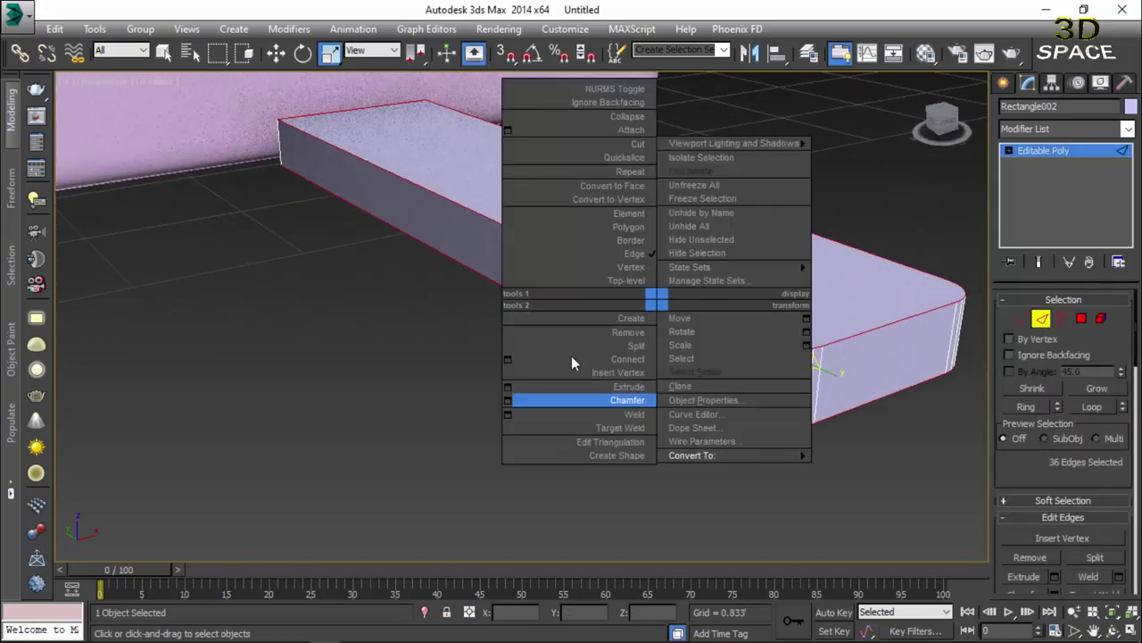
pyautogui.click(507, 397)
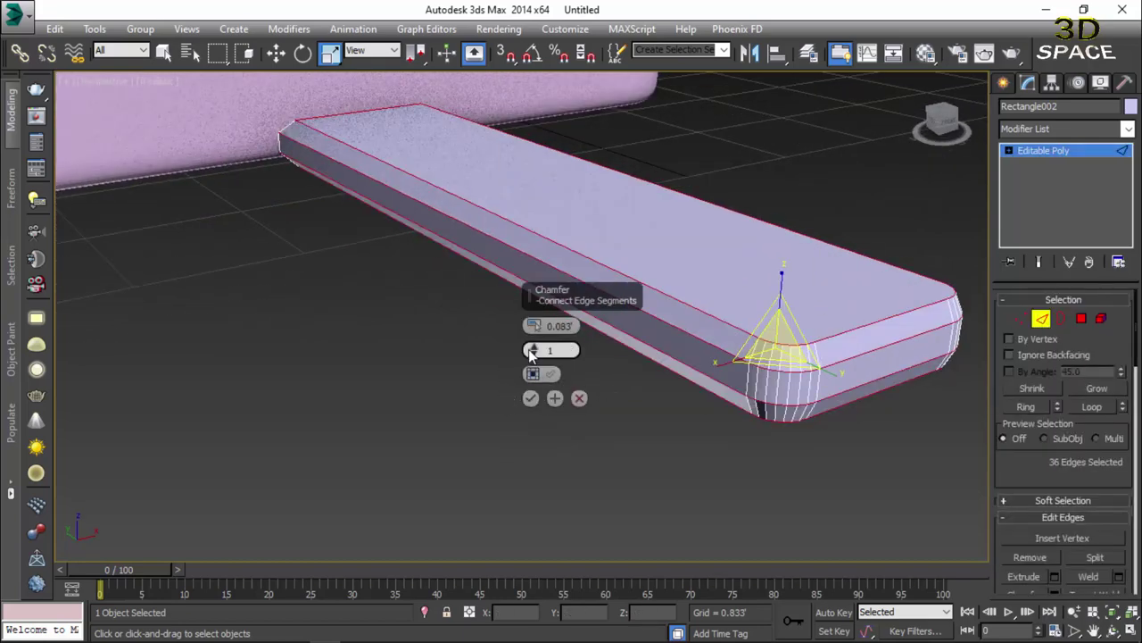
pyautogui.moveTo(533, 326); pyautogui.dragTo(533, 298)
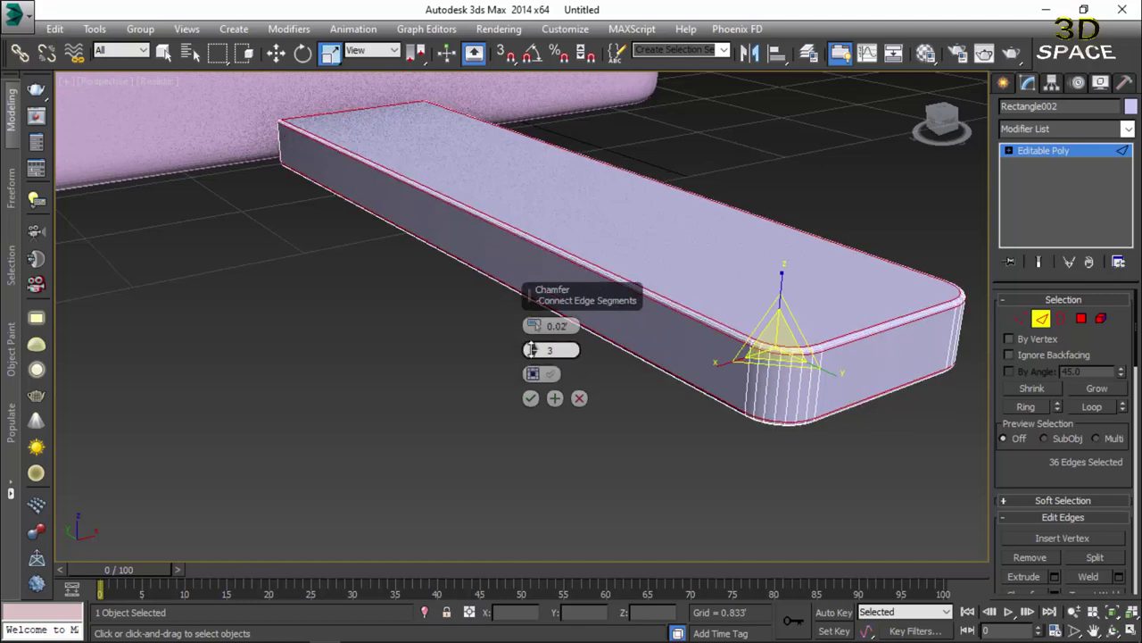
pyautogui.click(530, 398)
pyautogui.click(1041, 319)
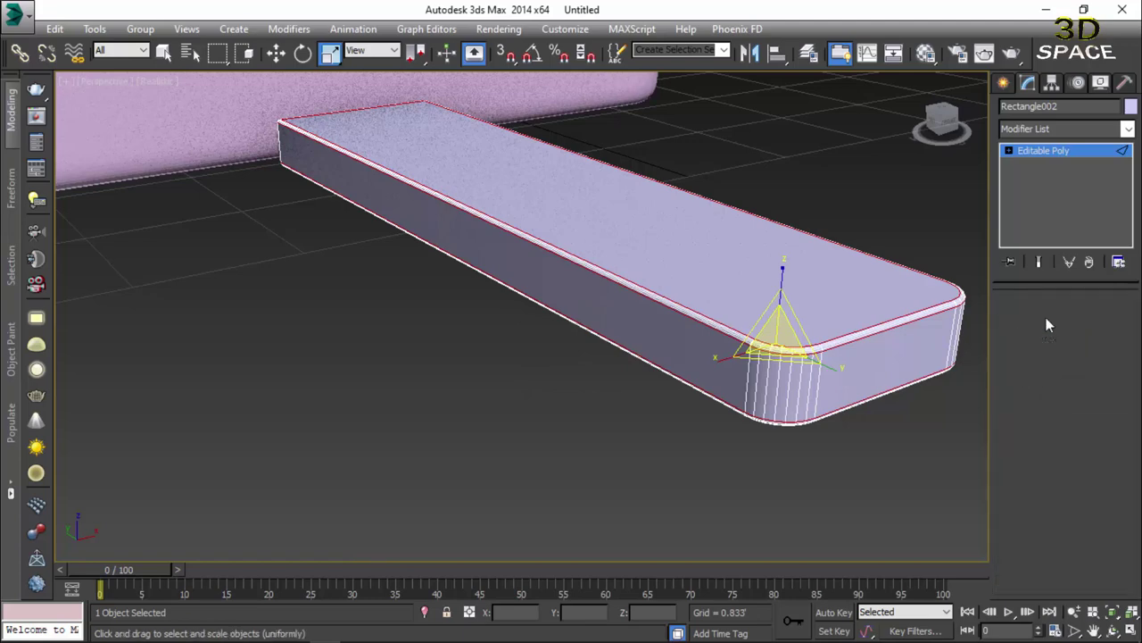
pyautogui.keyDown('alt'); pyautogui.moveTo(957, 348); pyautogui.dragTo(694, 408, button='middle'); pyautogui.keyUp('alt')
# Step: In Top view, slide the stick up until it meets the bar
pyautogui.press('F8')
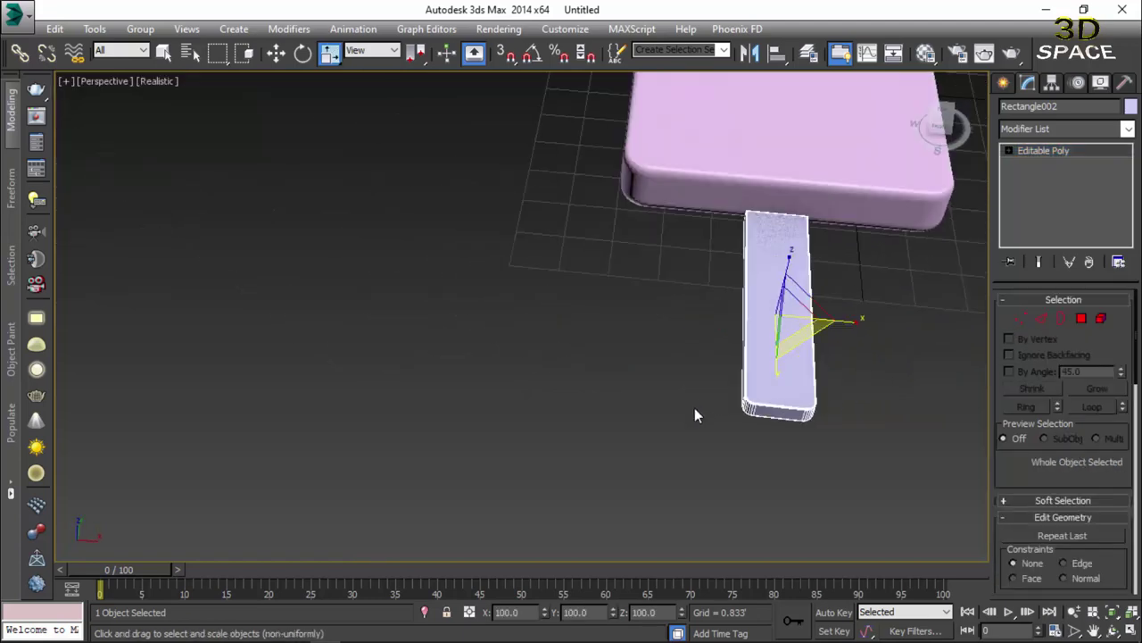
pyautogui.press('t')
pyautogui.press('w')
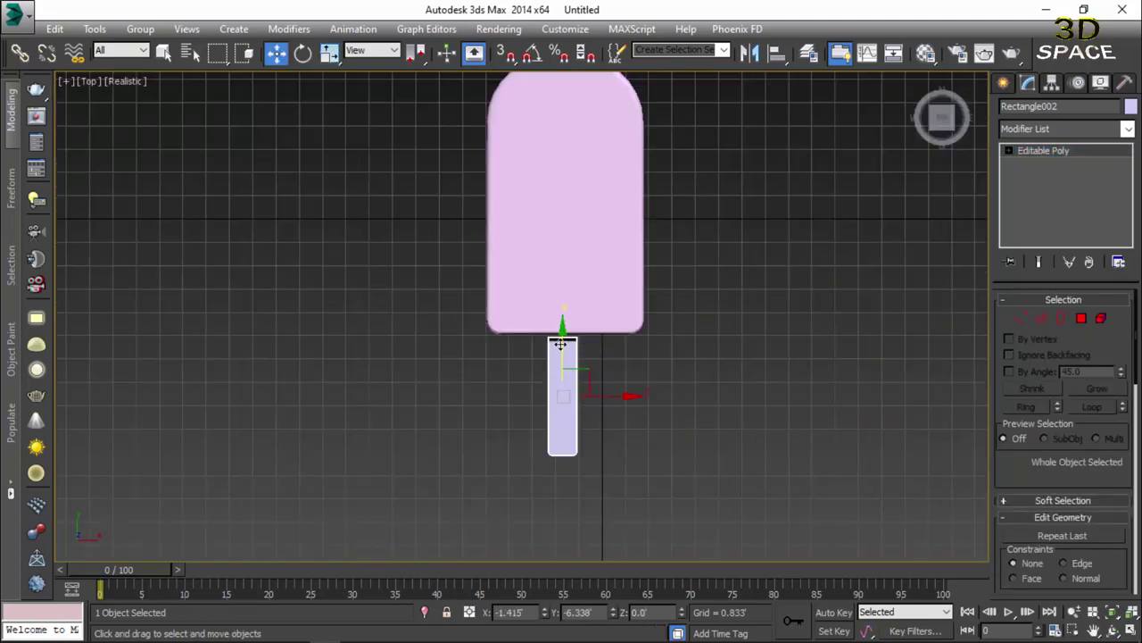
pyautogui.moveTo(606, 395); pyautogui.dragTo(606, 380)
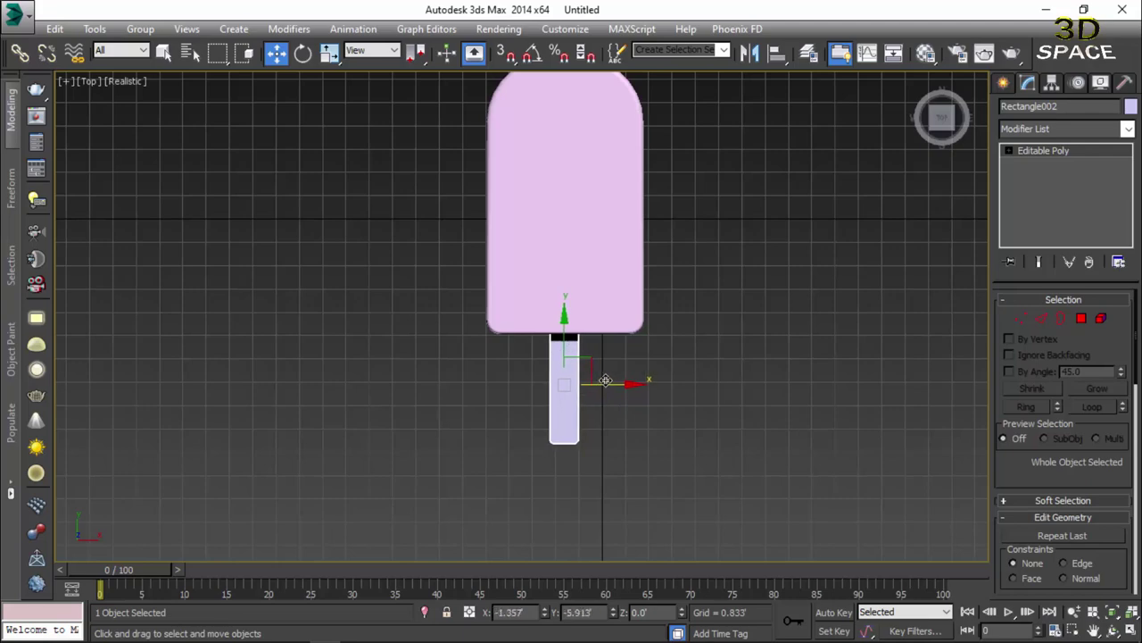
# Step: Raise the stick 0.309 so its end tucks into the bar, then compare with the reference
pyautogui.press('p')
pyautogui.scroll(3, 497, 434)
pyautogui.keyDown('alt'); pyautogui.moveTo(497, 434); pyautogui.dragTo(522, 354, button='middle'); pyautogui.keyUp('alt')
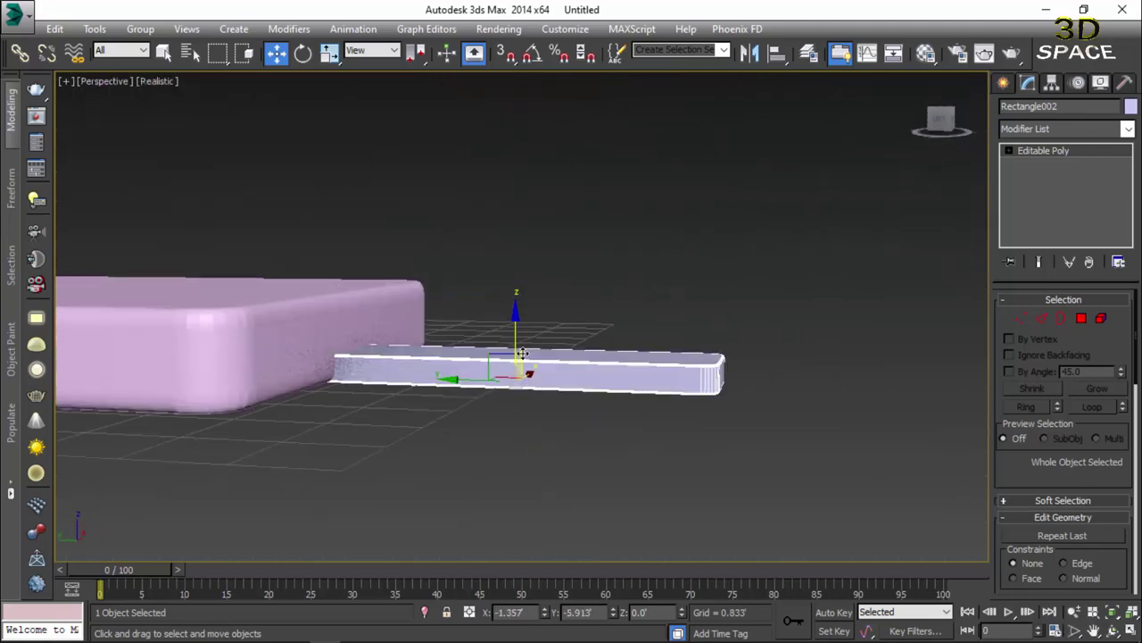
pyautogui.moveTo(514, 340); pyautogui.dragTo(515, 309)
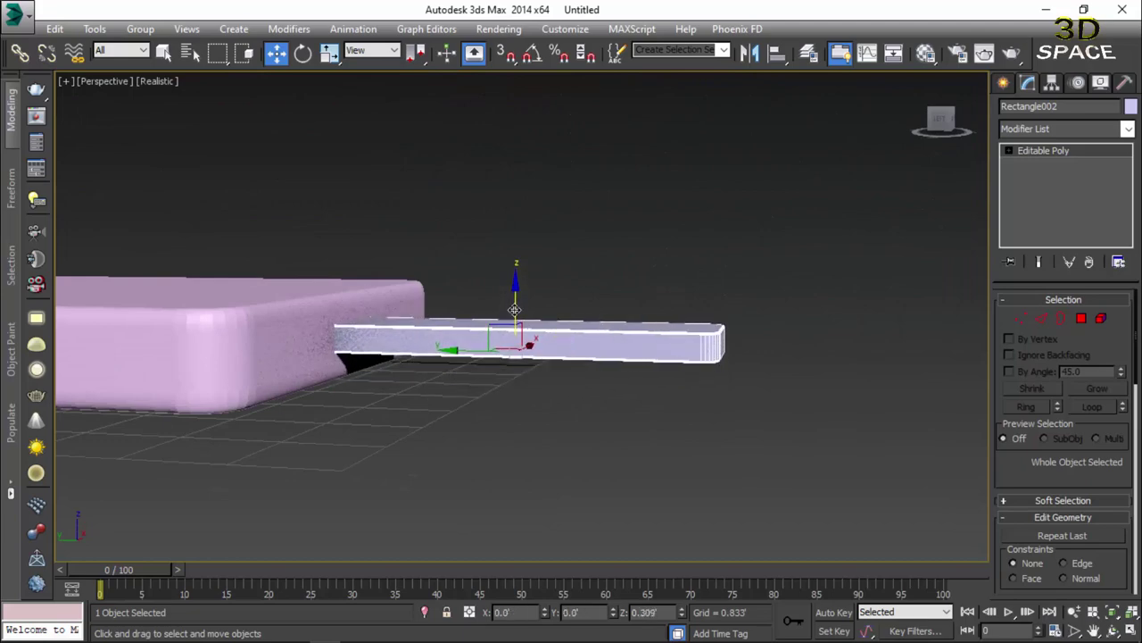
pyautogui.moveTo(515, 309)
pyautogui.keyDown('alt'); pyautogui.mouseDown(button='middle')
pyautogui.moveTo(446, 382)
pyautogui.moveTo(390, 406)
pyautogui.mouseUp(button='middle'); pyautogui.keyUp('alt')
pyautogui.click(391, 406)
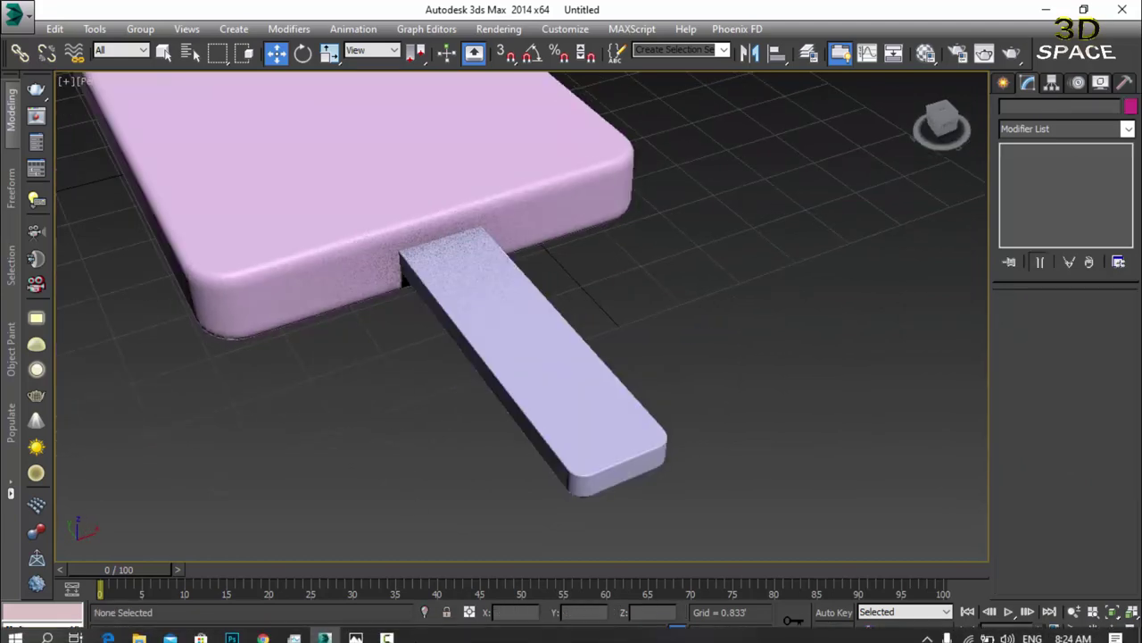
pyautogui.click(386, 631)
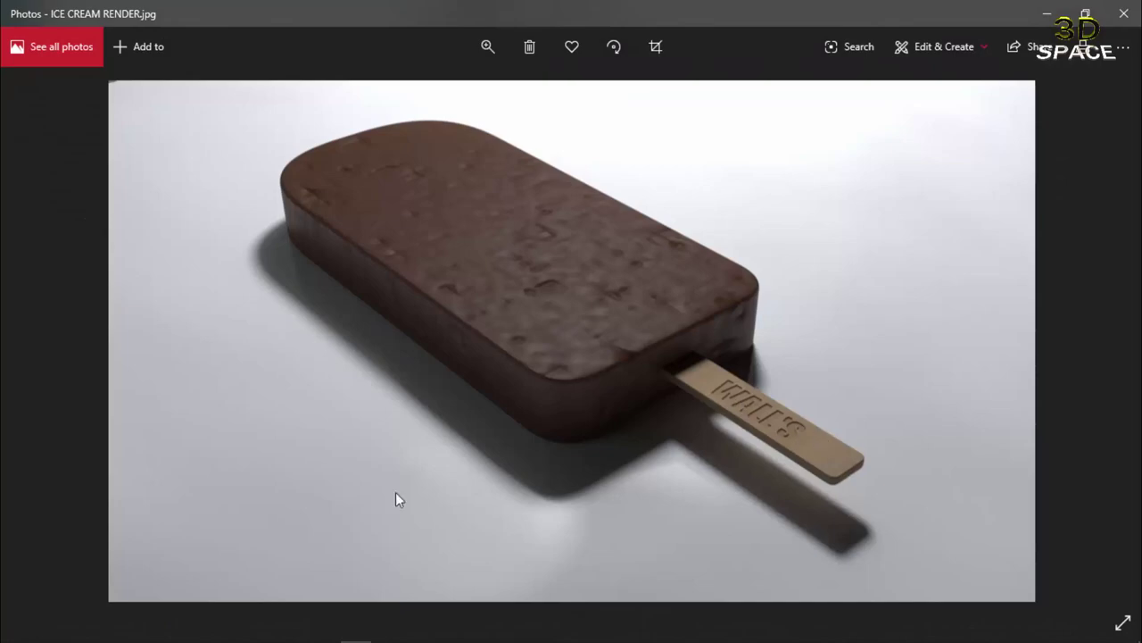
pyautogui.click(318, 631)
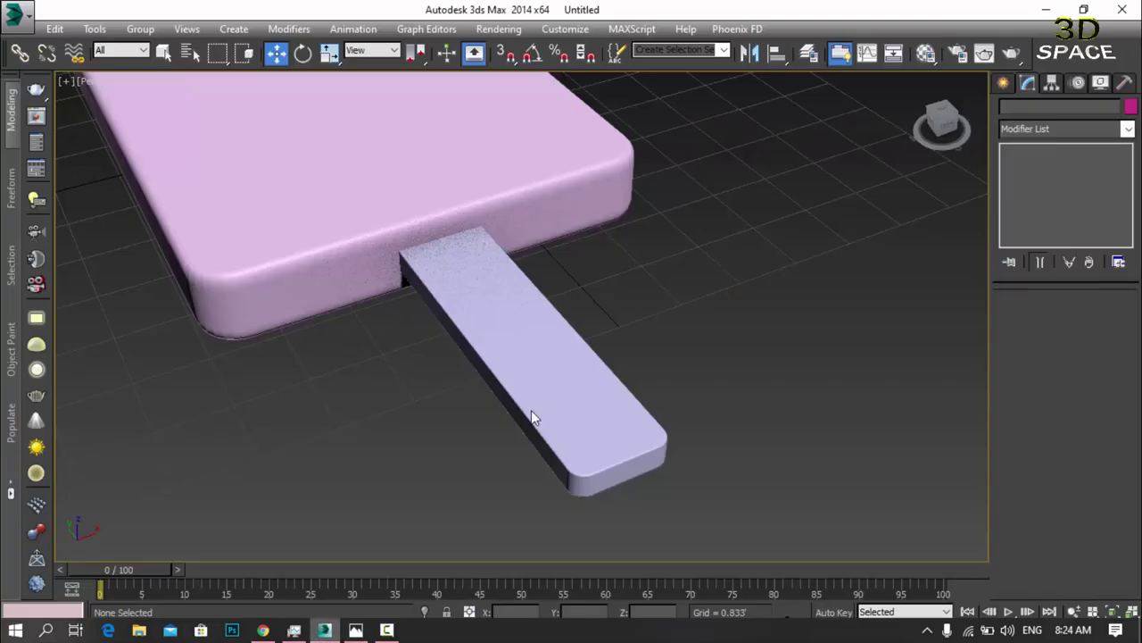
# Step: Place a new text shape in the viewport near the stick
pyautogui.click(1003, 83)
pyautogui.click(1026, 109)
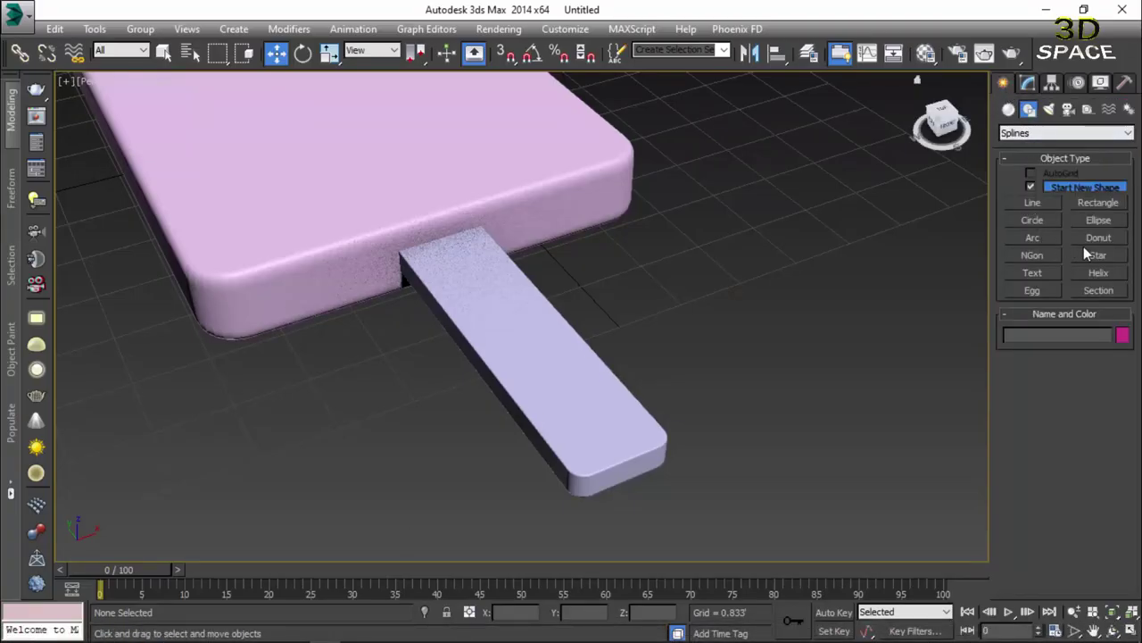
pyautogui.click(1032, 274)
pyautogui.moveTo(668, 287)
pyautogui.keyDown('alt'); pyautogui.mouseDown(button='middle')
pyautogui.moveTo(763, 293)
pyautogui.moveTo(564, 323)
pyautogui.mouseUp(button='middle'); pyautogui.keyUp('alt')
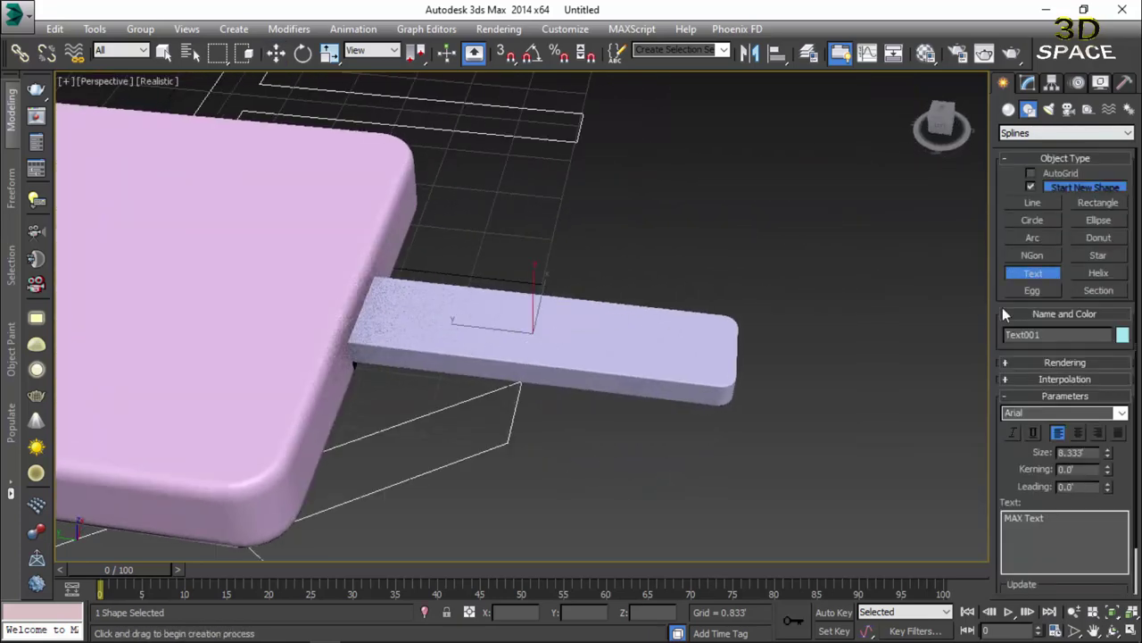
pyautogui.scroll(-5, 444, 383)
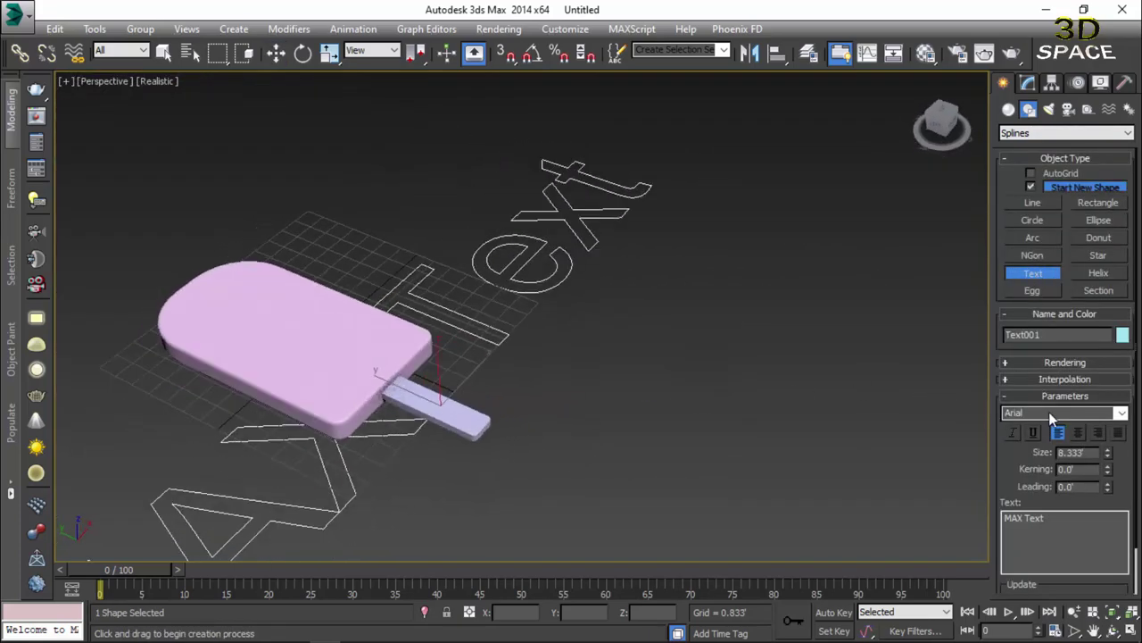
# Step: Change the text to WALL'S in Arial Black at size 1.0
pyautogui.moveTo(1065, 518); pyautogui.dragTo(922, 510)
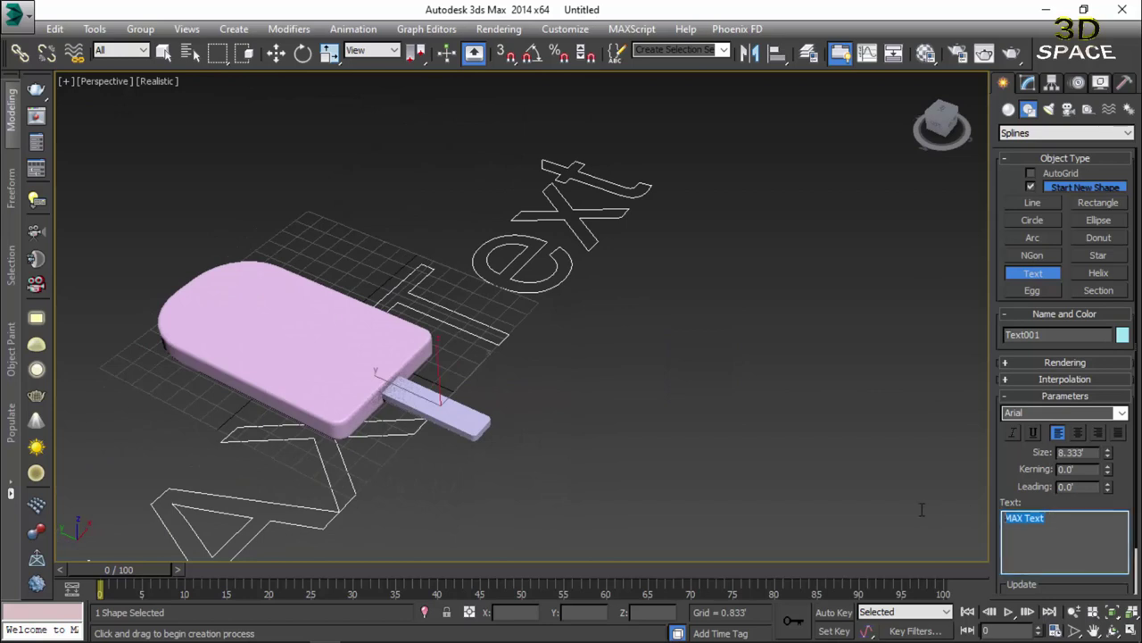
pyautogui.write('W')
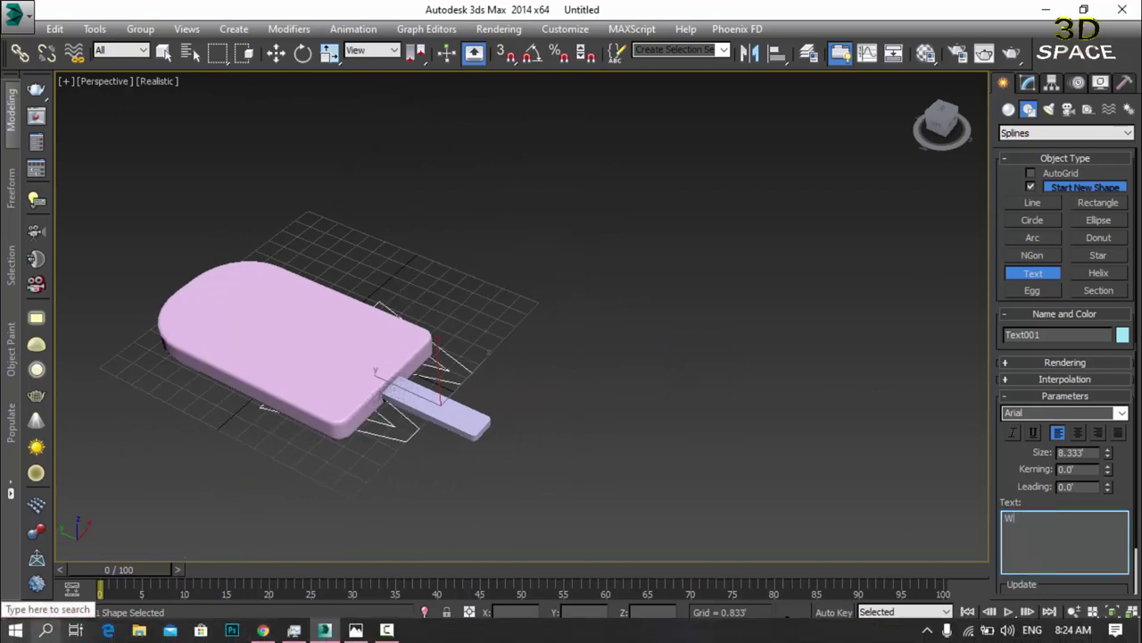
pyautogui.write('AL')
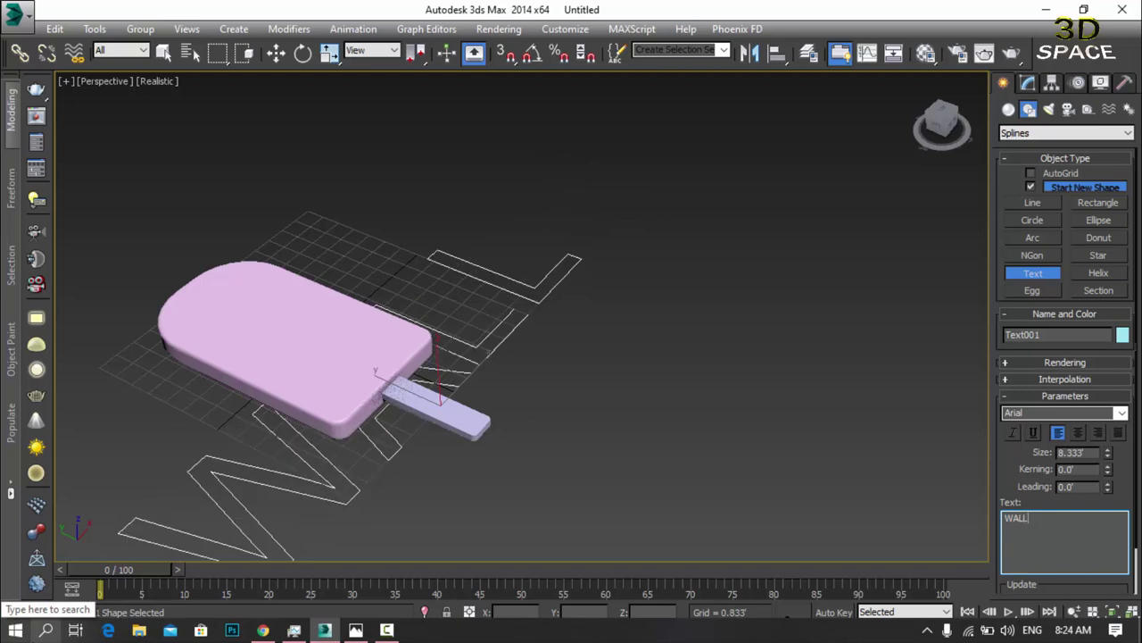
pyautogui.write('L')
pyautogui.write("'")
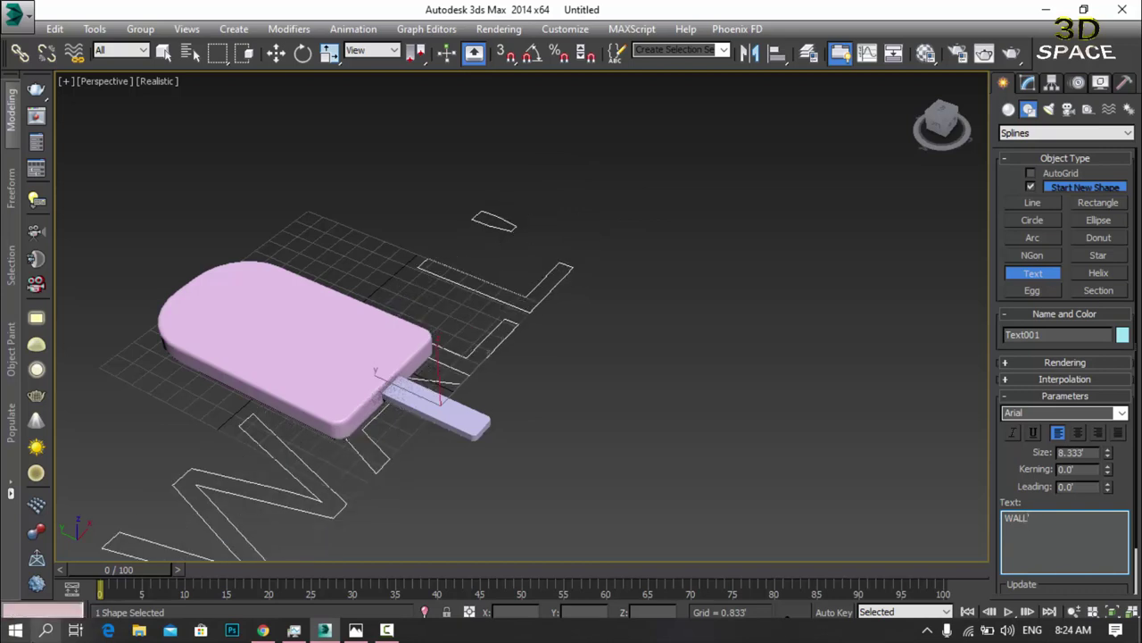
pyautogui.write('S')
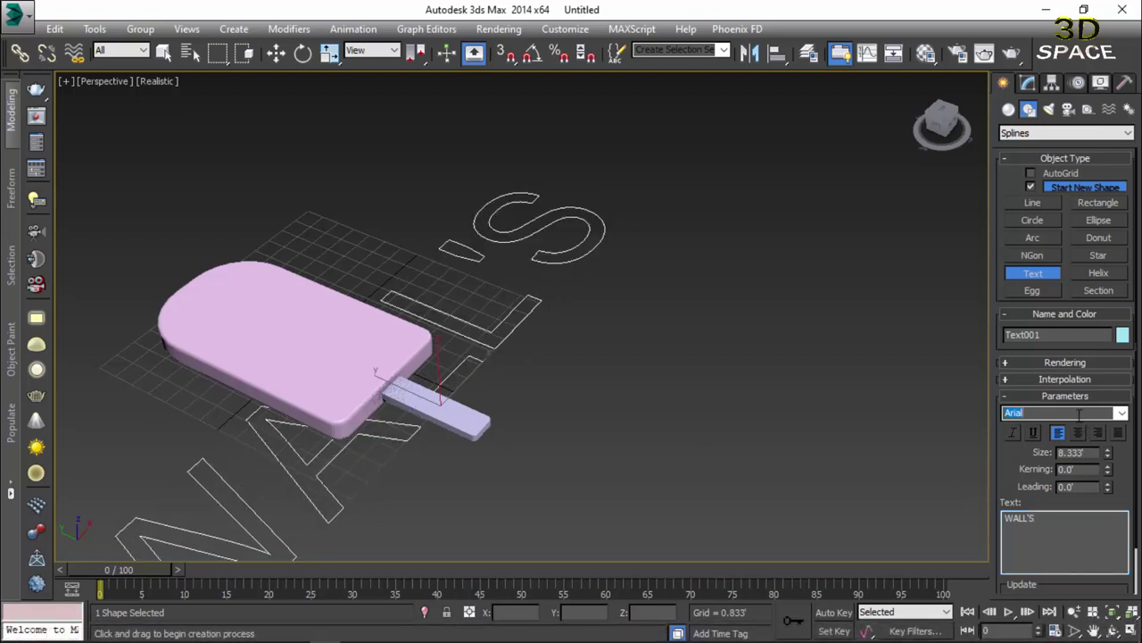
pyautogui.press('Down')
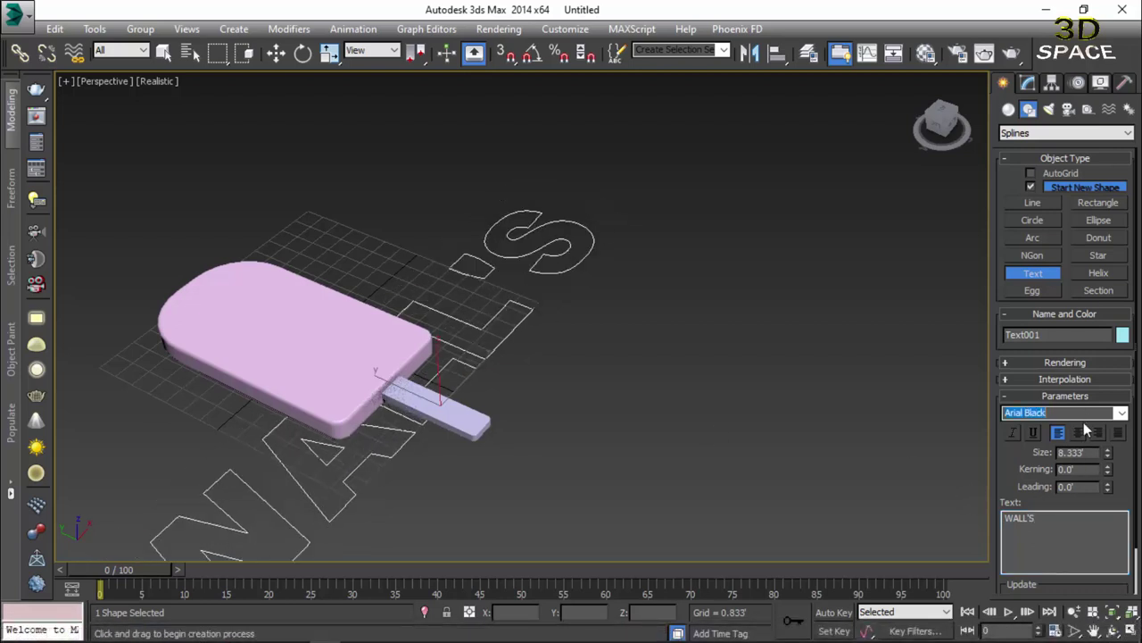
pyautogui.scroll(-3, 645, 338)
pyautogui.scroll(4, 607, 339)
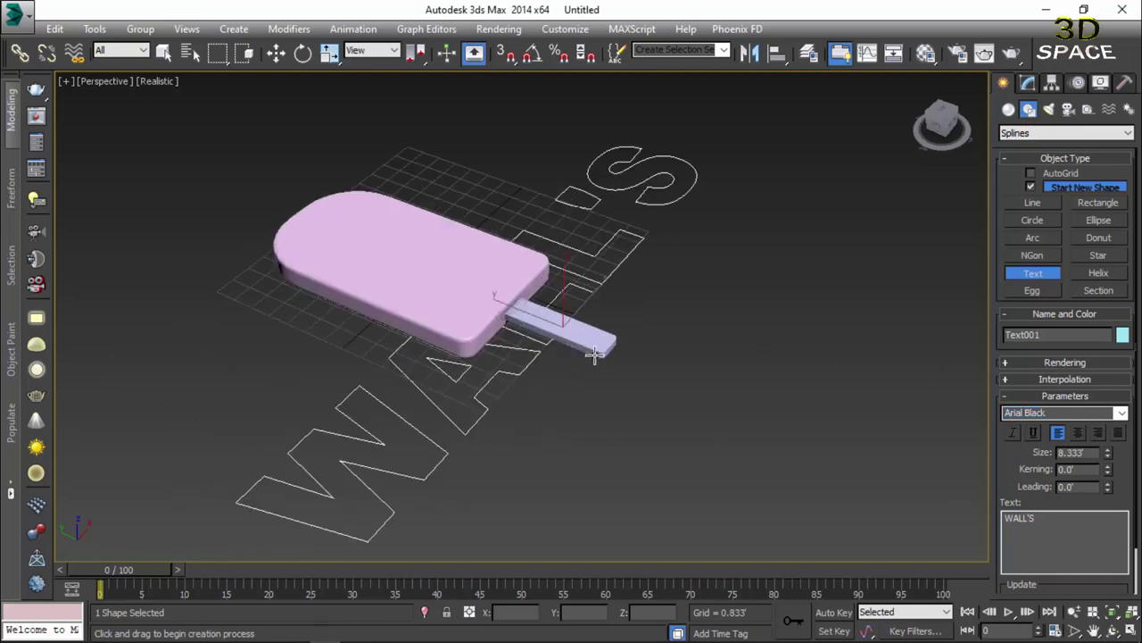
pyautogui.moveTo(1103, 455); pyautogui.dragTo(1098, 536)
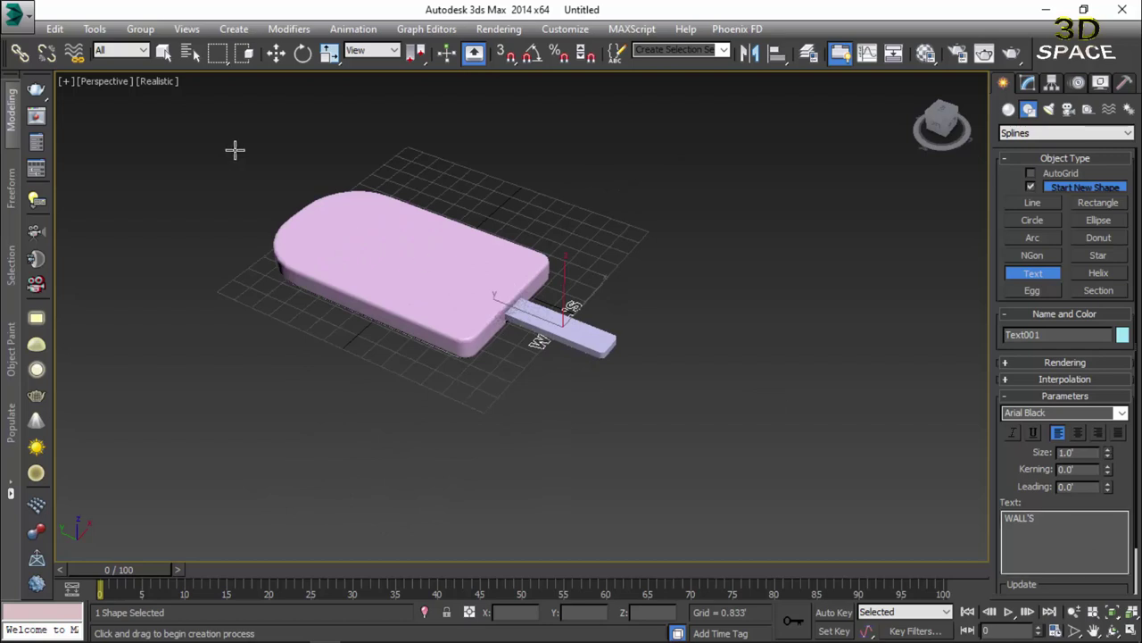
pyautogui.click(276, 52)
pyautogui.keyDown('alt'); pyautogui.moveTo(545, 330); pyautogui.dragTo(547, 357, button='middle'); pyautogui.keyUp('alt')
# Step: Raise the WALL'S text and rotate it 90° using a 90° angle snap
pyautogui.scroll(3, 548, 357)
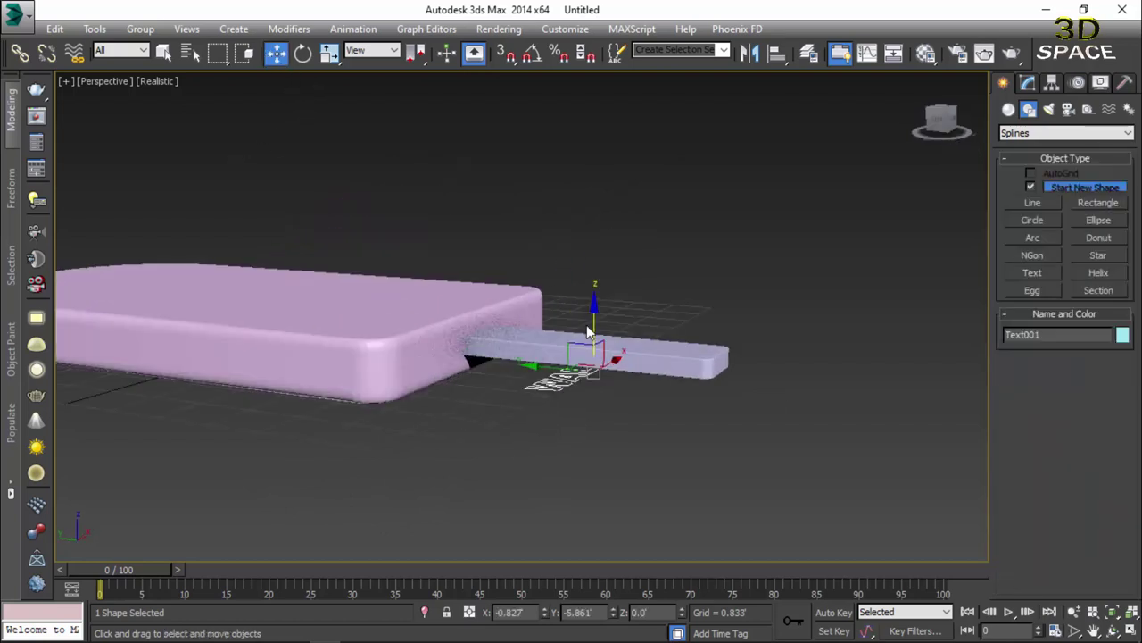
pyautogui.moveTo(594, 303); pyautogui.dragTo(595, 267)
pyautogui.press('e')
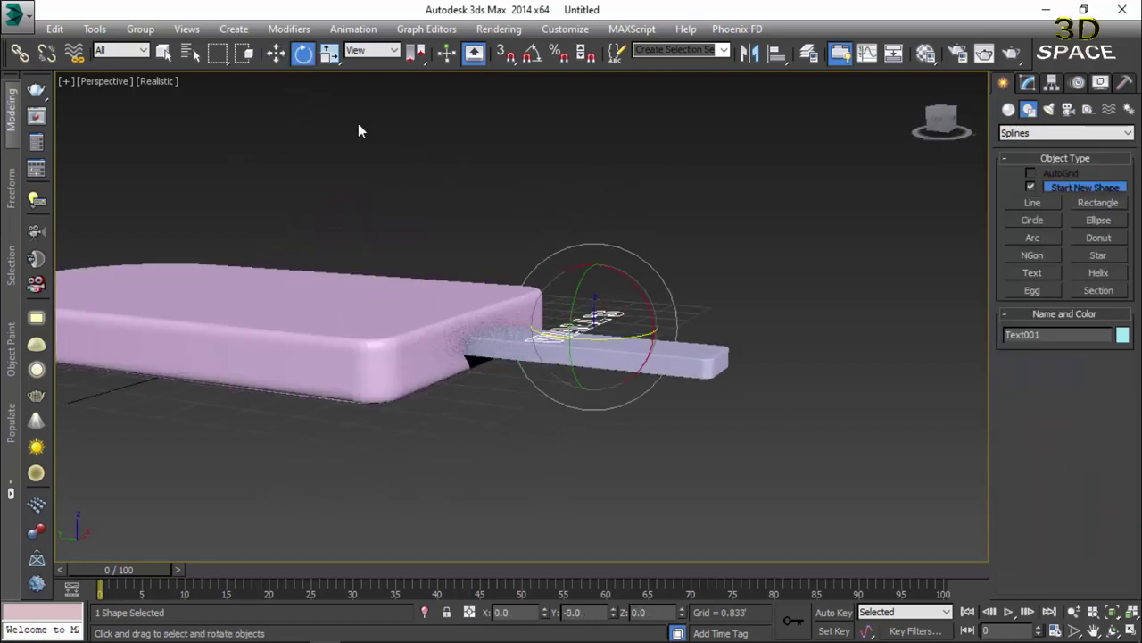
pyautogui.rightClick(536, 55)
pyautogui.doubleClick(580, 339)
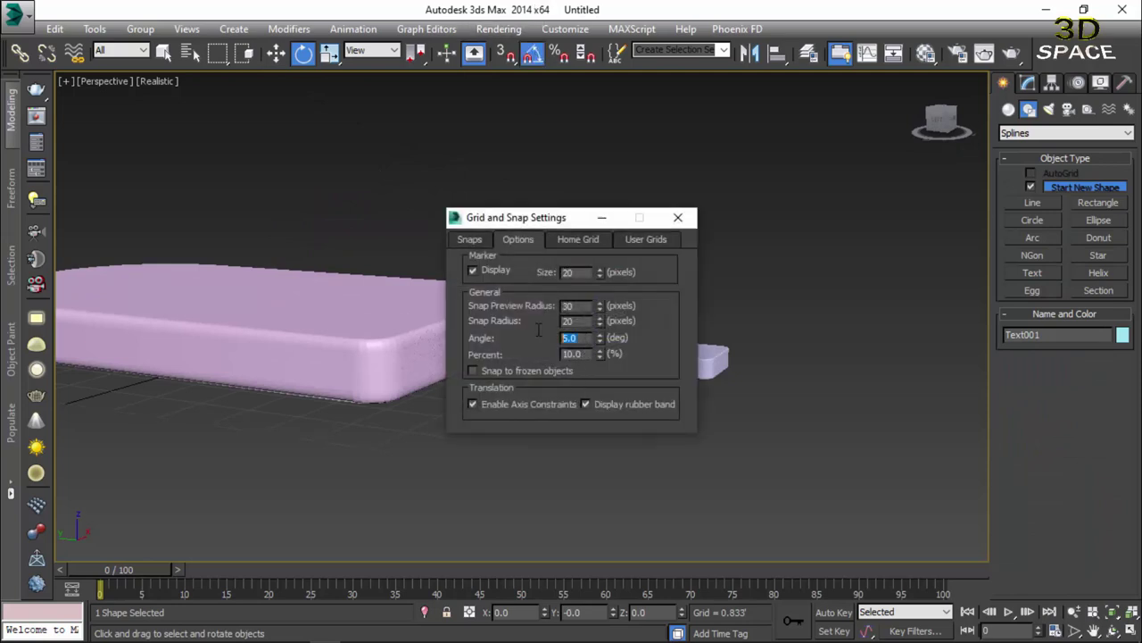
pyautogui.click(684, 217)
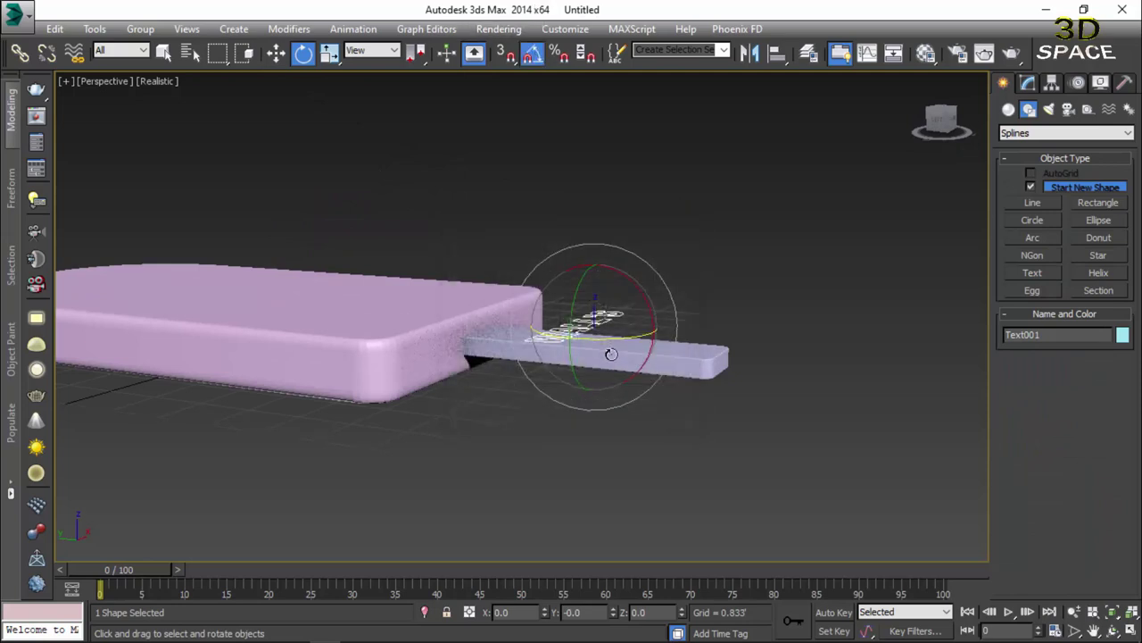
pyautogui.moveTo(610, 338)
pyautogui.mouseDown()
pyautogui.moveTo(630, 337)
pyautogui.moveTo(615, 337)
pyautogui.mouseUp()
# Step: Move the text onto the stick's top face, centred across its width
pyautogui.press('w')
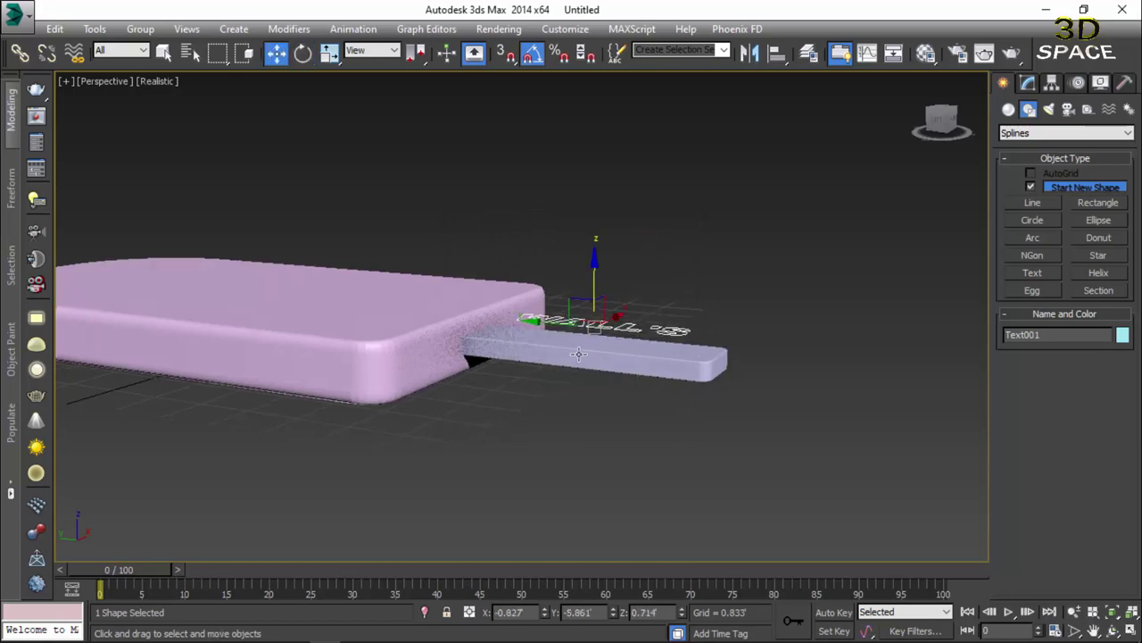
pyautogui.keyDown('alt'); pyautogui.moveTo(594, 330); pyautogui.dragTo(579, 305, button='middle'); pyautogui.keyUp('alt')
pyautogui.moveTo(630, 324); pyautogui.dragTo(575, 326)
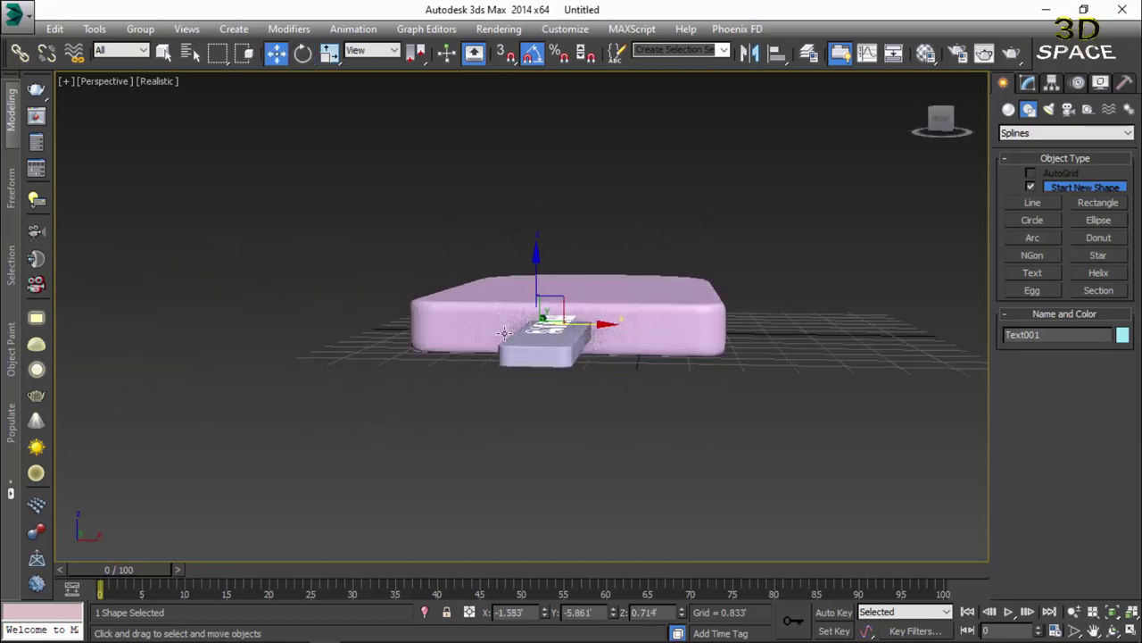
pyautogui.moveTo(576, 326)
pyautogui.keyDown('alt'); pyautogui.mouseDown(button='middle')
pyautogui.moveTo(605, 361)
pyautogui.moveTo(509, 316)
pyautogui.mouseUp(button='middle'); pyautogui.keyUp('alt')
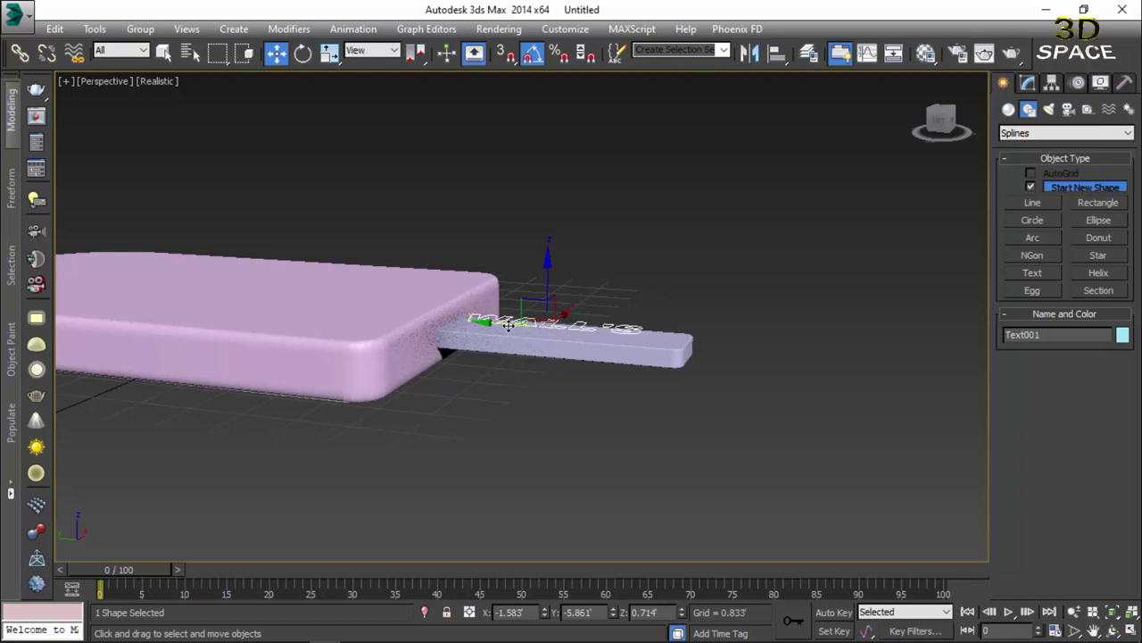
pyautogui.moveTo(508, 326); pyautogui.dragTo(563, 294)
pyautogui.keyDown('alt'); pyautogui.moveTo(500, 301); pyautogui.dragTo(536, 375, button='middle'); pyautogui.keyUp('alt')
pyautogui.scroll(5, 554, 339)
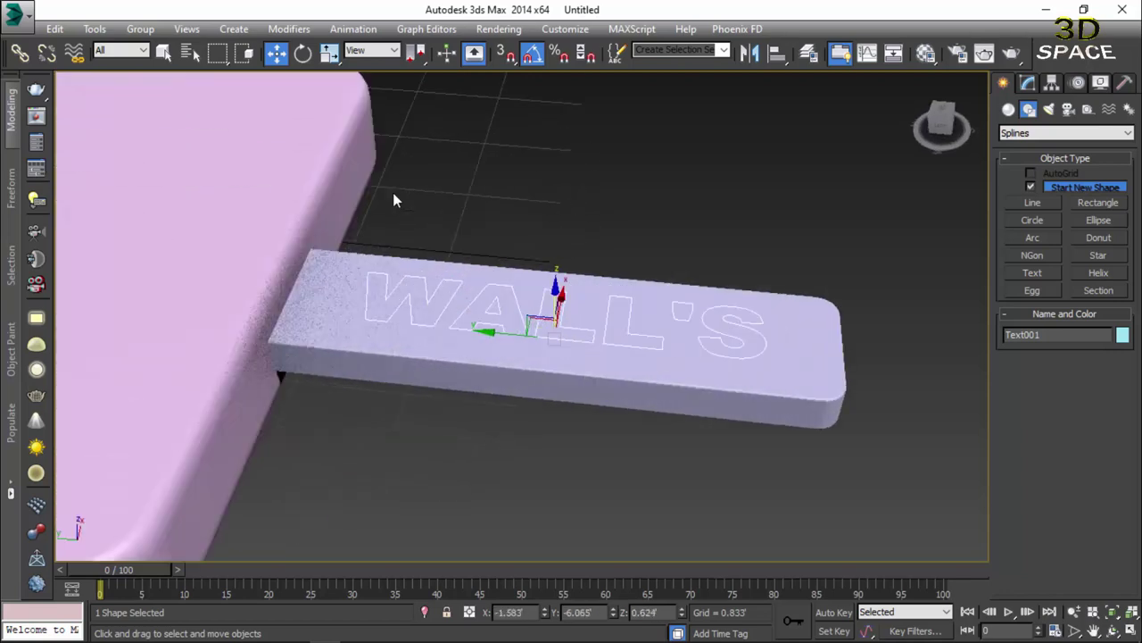
# Step: Uniformly scale the WALL'S text down to about 65% to fit the stick
pyautogui.click(329, 53)
pyautogui.keyDown('alt'); pyautogui.moveTo(563, 336); pyautogui.dragTo(543, 313, button='middle'); pyautogui.keyUp('alt')
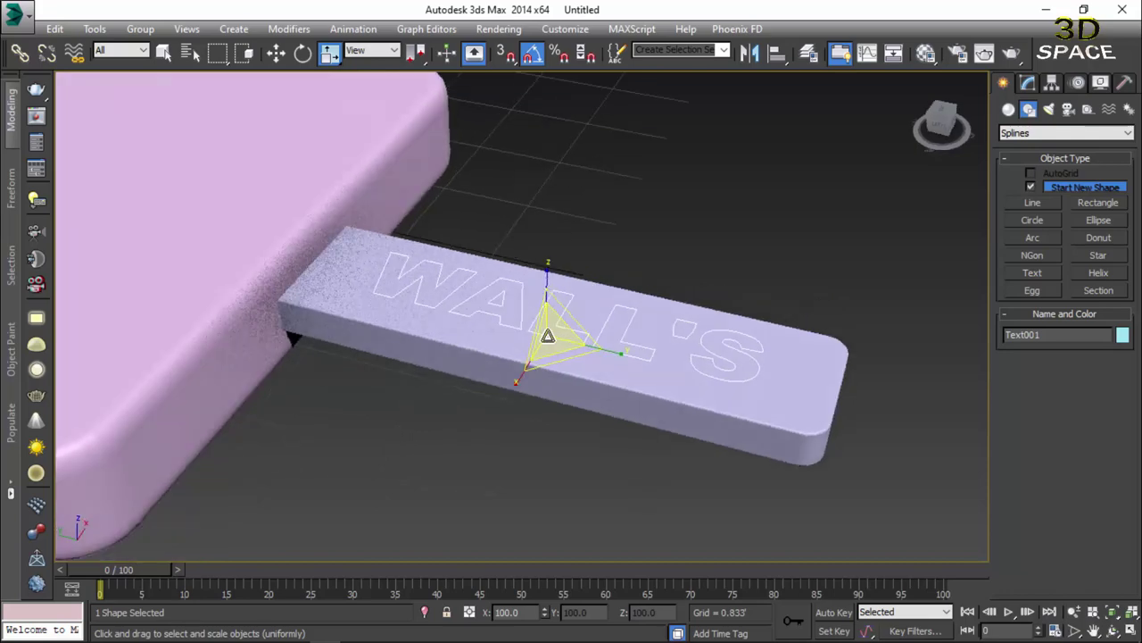
pyautogui.moveTo(546, 316); pyautogui.dragTo(576, 383)
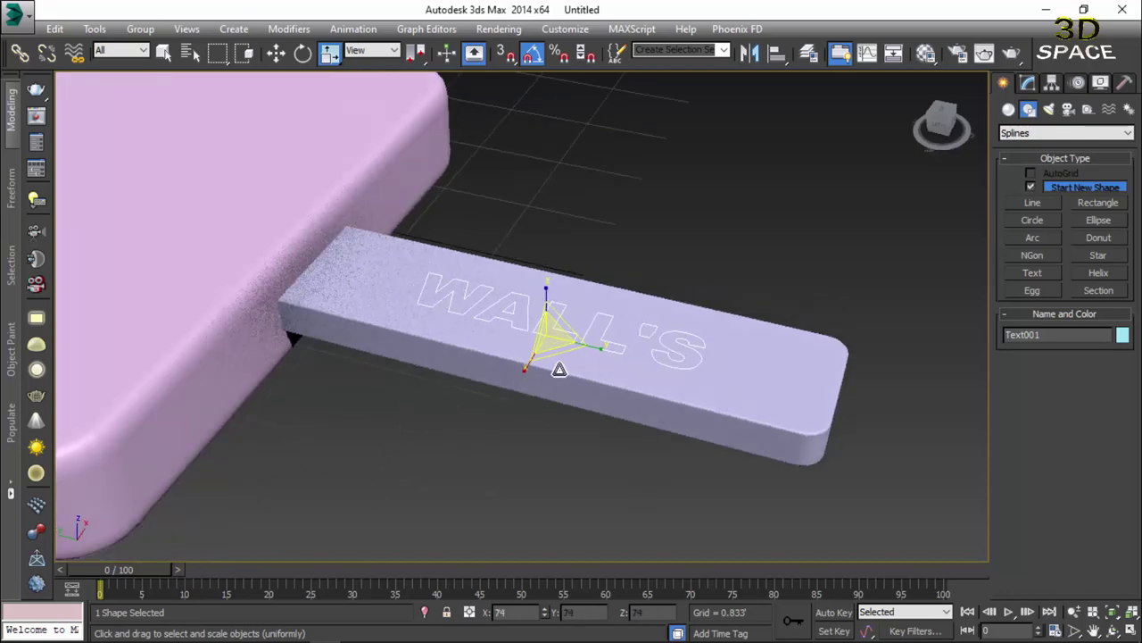
# Step: Add an Extrude modifier to the WALL'S text to make solid letters
pyautogui.click(1028, 85)
pyautogui.click(1050, 131)
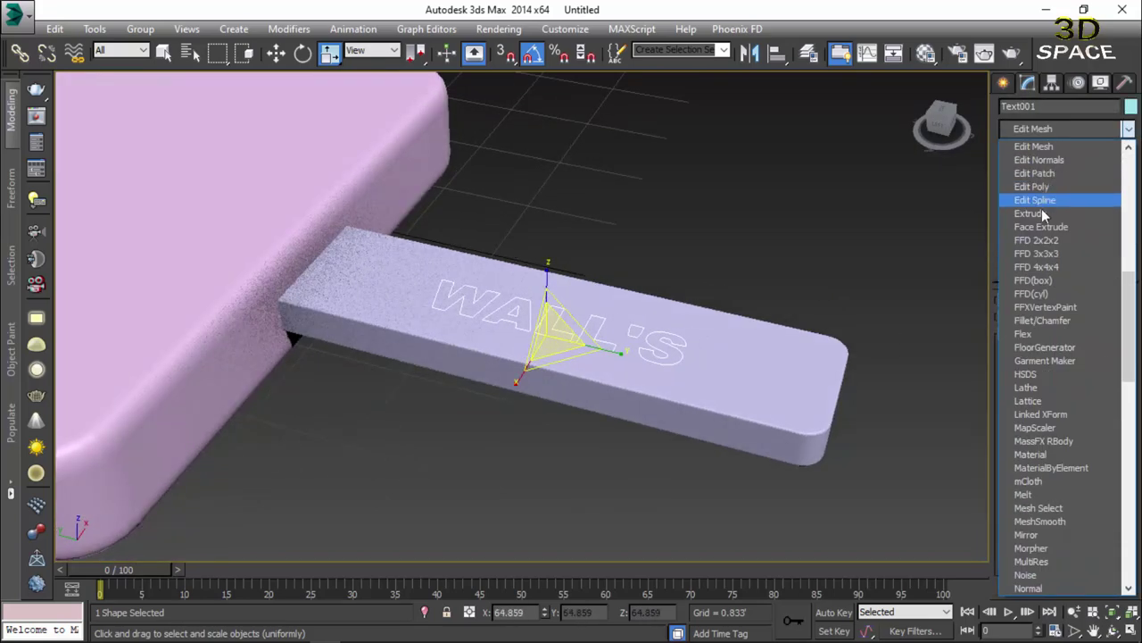
pyautogui.click(1049, 217)
pyautogui.moveTo(675, 340)
pyautogui.keyDown('alt'); pyautogui.mouseDown(button='middle')
pyautogui.moveTo(590, 322)
pyautogui.moveTo(522, 290)
pyautogui.moveTo(957, 192)
pyautogui.mouseUp(button='middle'); pyautogui.keyUp('alt')
pyautogui.press('w')
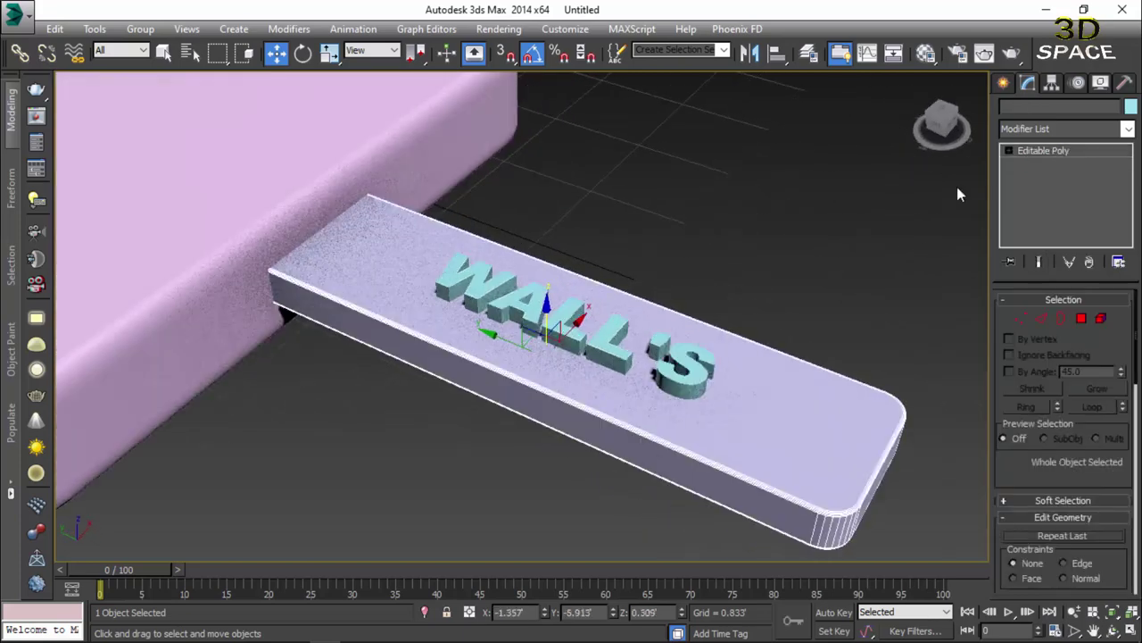
# Step: Subtract the WALL'S letters from the stick with a ProBoolean compound object
pyautogui.click(1003, 82)
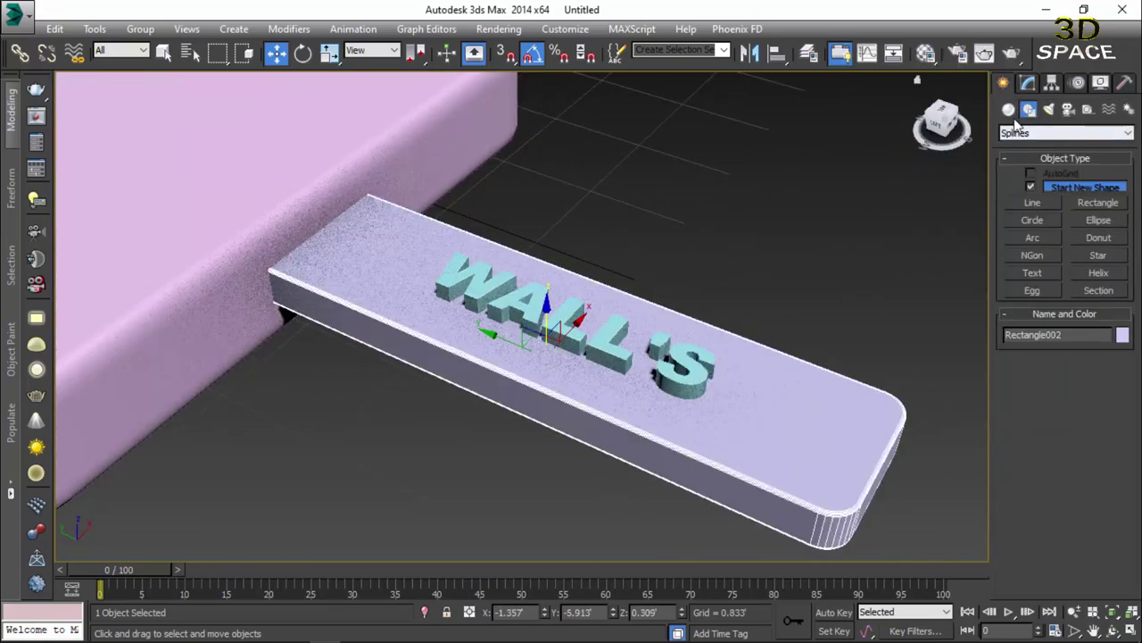
pyautogui.click(1008, 109)
pyautogui.click(1051, 132)
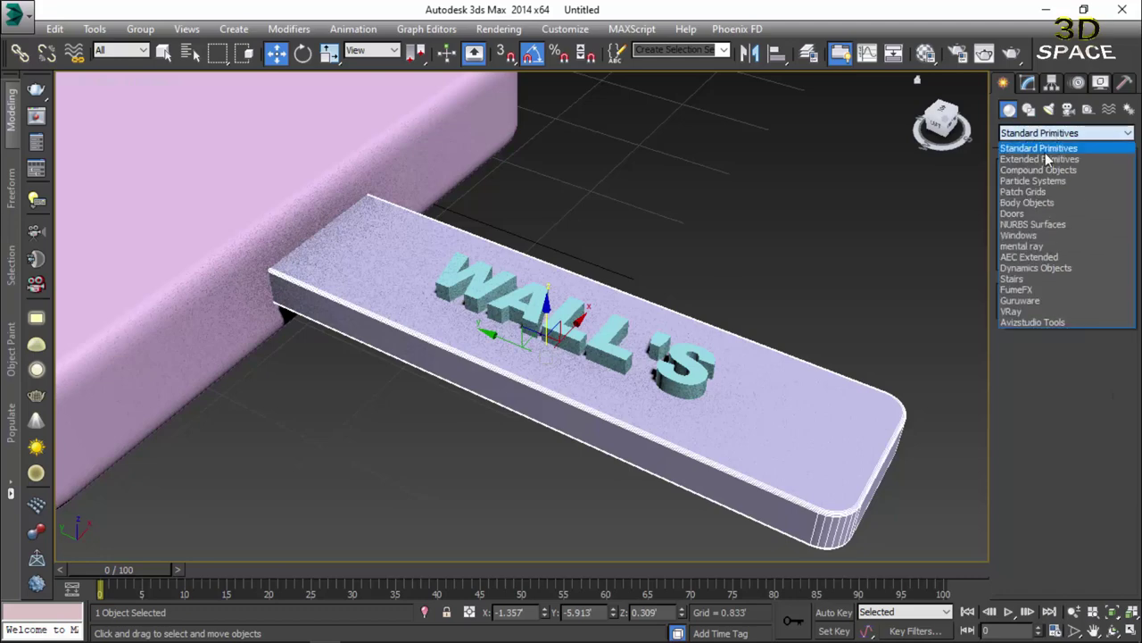
pyautogui.click(1043, 173)
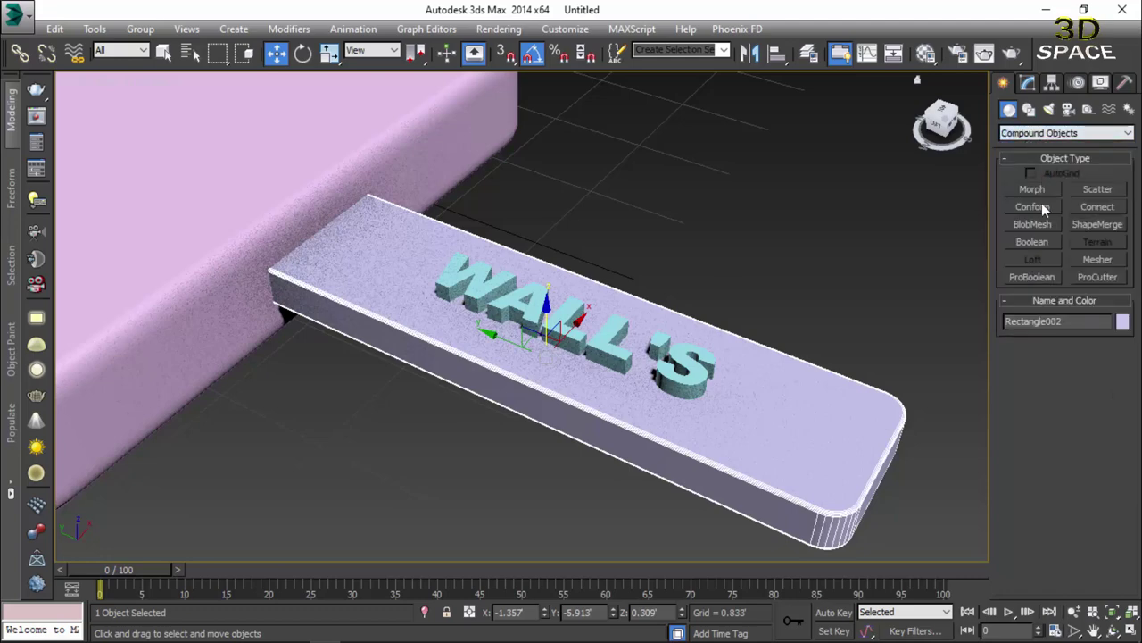
pyautogui.click(1046, 277)
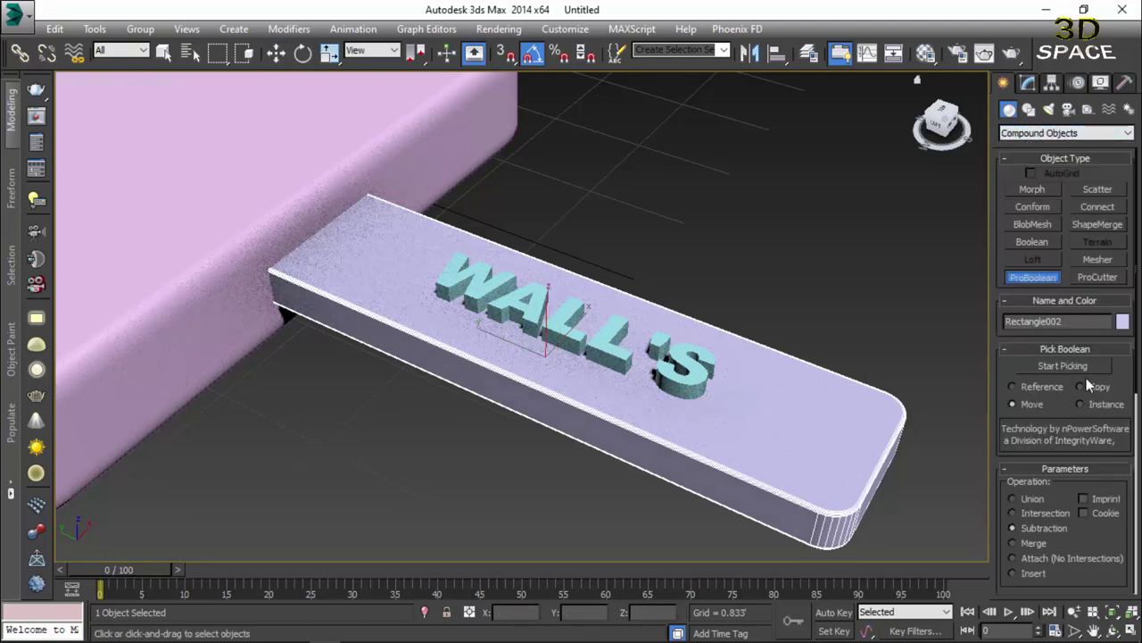
pyautogui.click(1080, 367)
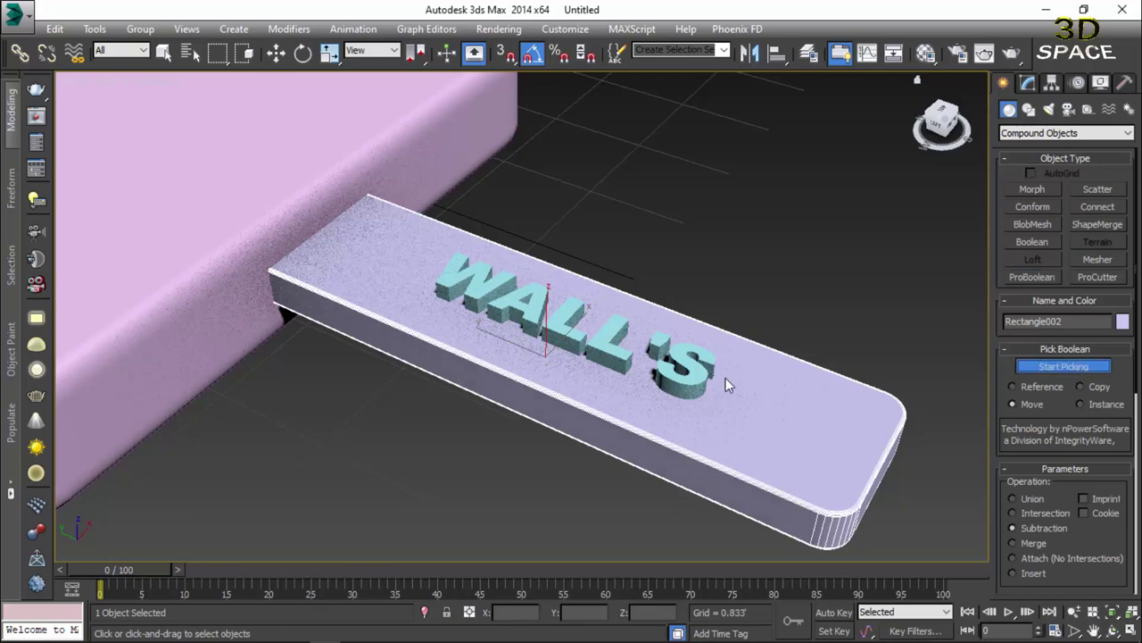
pyautogui.click(681, 382)
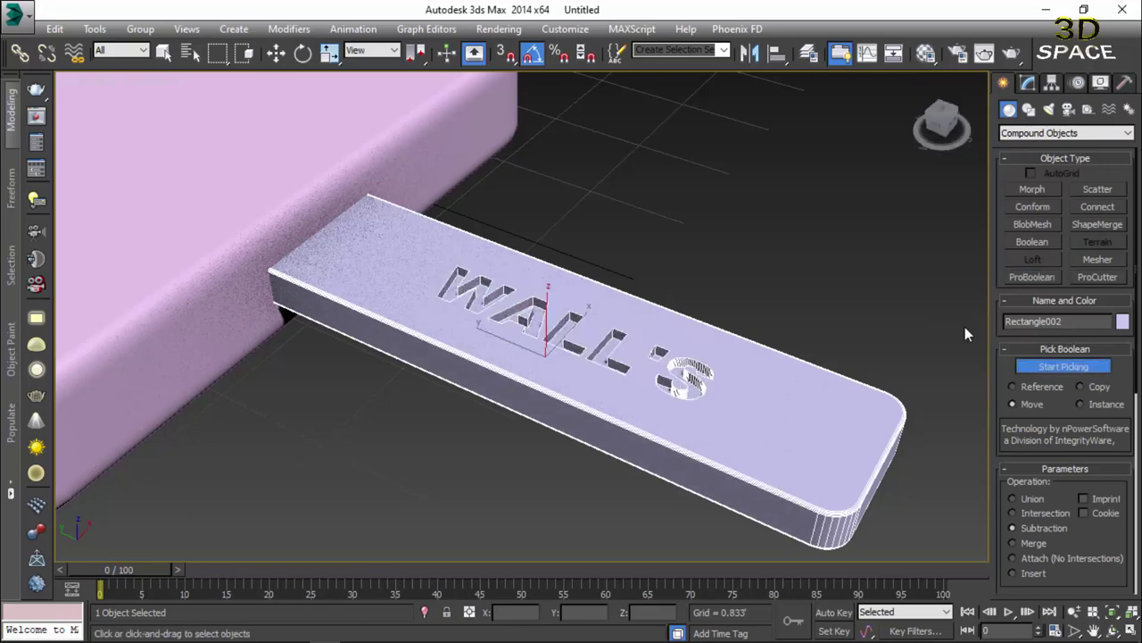
pyautogui.rightClick(817, 304)
pyautogui.click(817, 303)
pyautogui.moveTo(817, 304)
pyautogui.keyDown('alt'); pyautogui.mouseDown(button='middle')
pyautogui.moveTo(754, 386)
pyautogui.moveTo(574, 341)
pyautogui.moveTo(431, 371)
pyautogui.mouseUp(button='middle'); pyautogui.keyUp('alt')
pyautogui.scroll(-5, 574, 341)
# Step: Assign material 01 - Default to the whole popsicle and set its object colour to black
pyautogui.hotkey('ctrl', 'a')
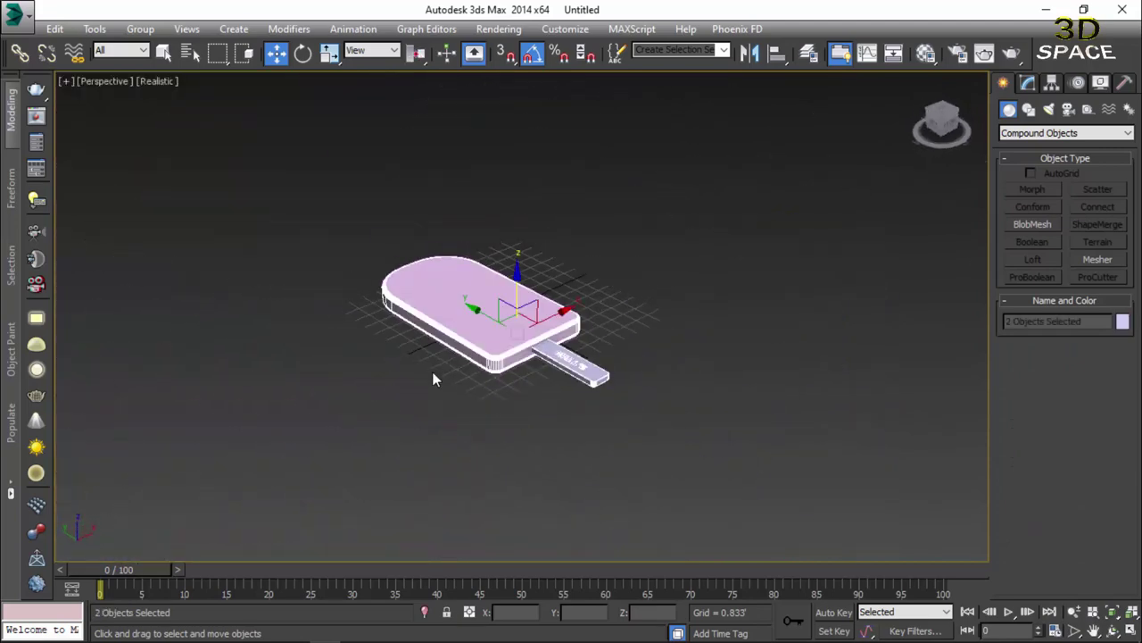
pyautogui.press('m')
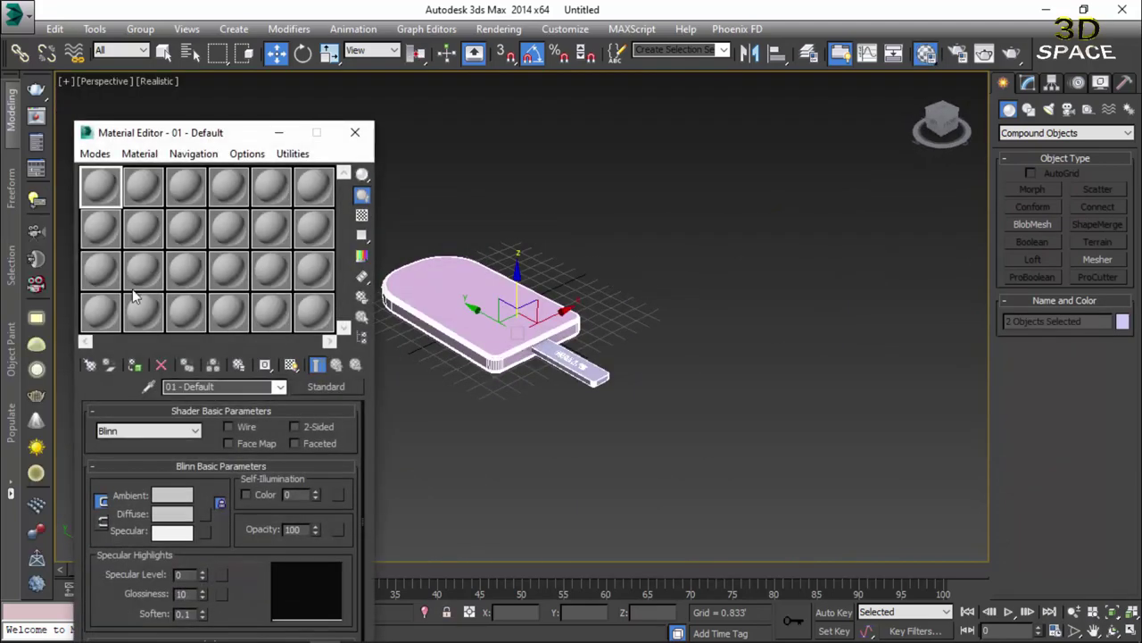
pyautogui.click(134, 364)
pyautogui.click(354, 132)
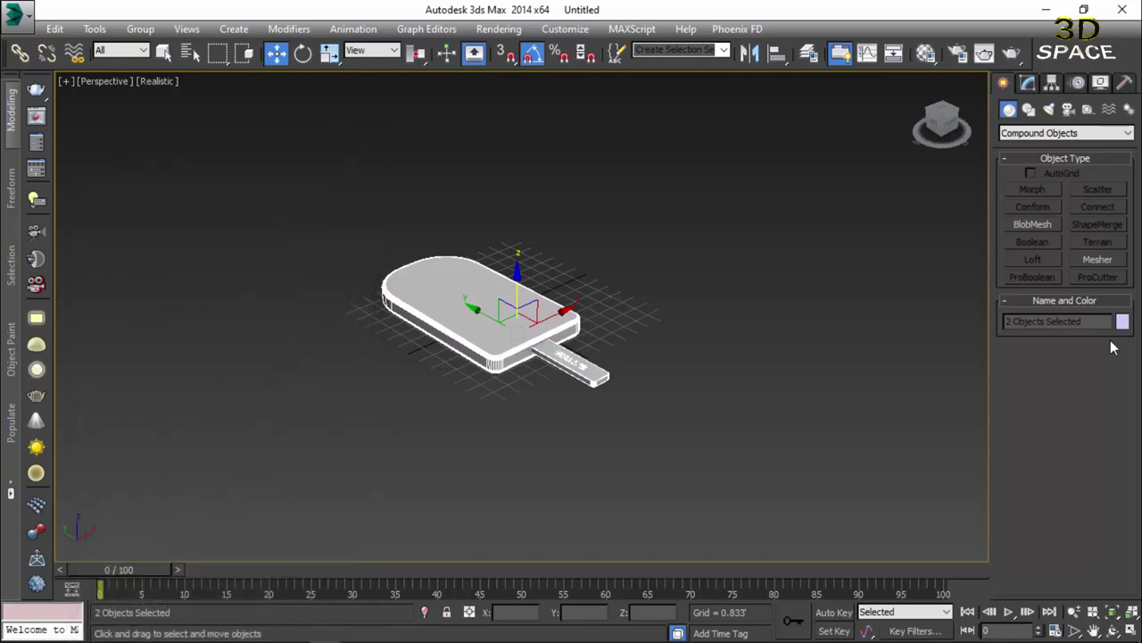
pyautogui.click(1124, 322)
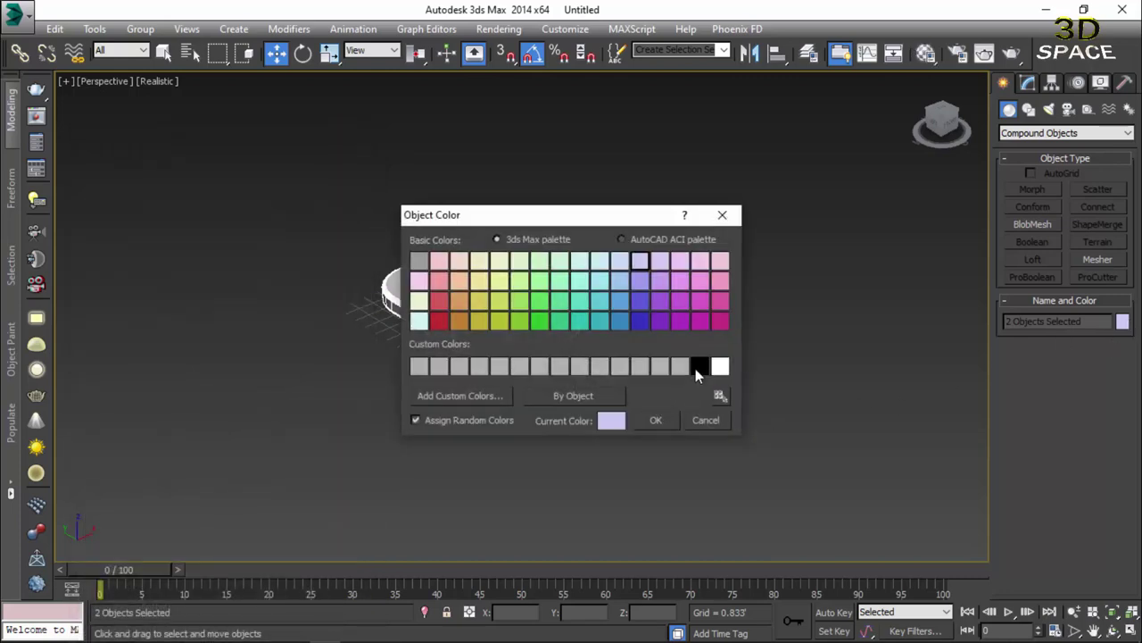
pyautogui.click(697, 366)
pyautogui.click(660, 425)
# Step: Create a large ground Plane and centre it under the popsicle
pyautogui.click(1016, 141)
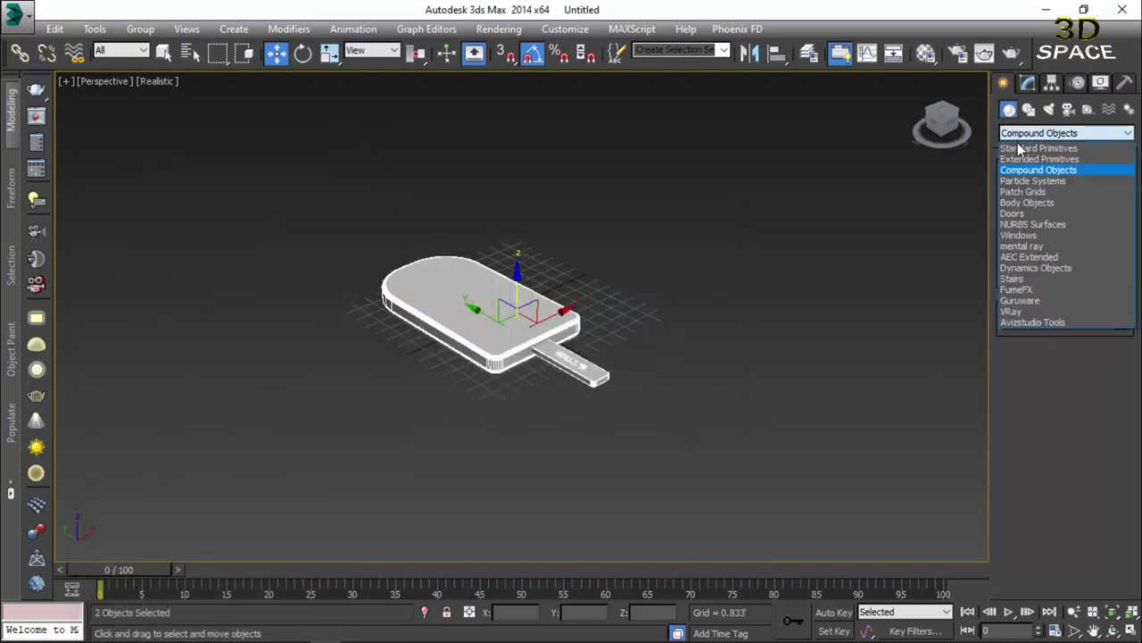
pyautogui.click(1022, 148)
pyautogui.click(1107, 266)
pyautogui.scroll(-5, 813, 300)
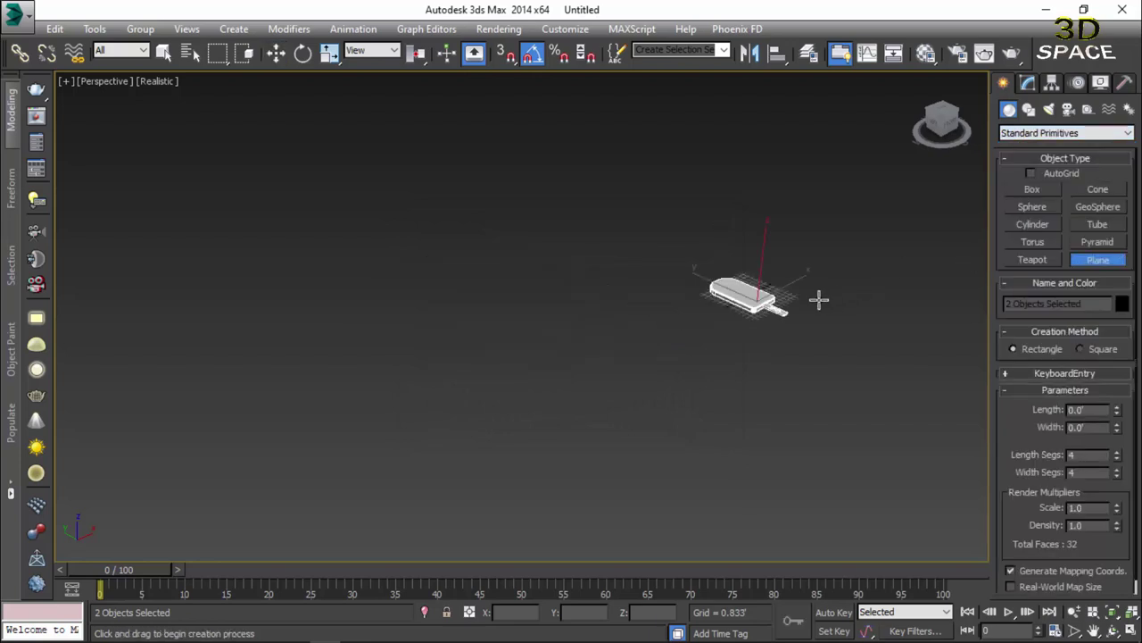
pyautogui.moveTo(890, 398); pyautogui.dragTo(457, 126)
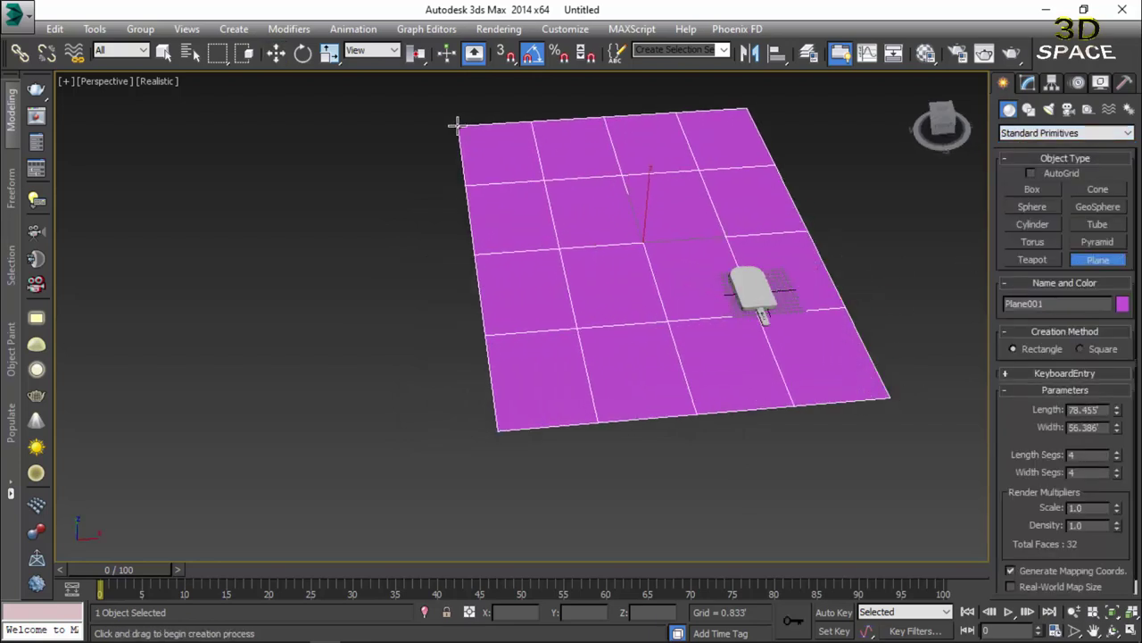
pyautogui.press('w')
pyautogui.moveTo(665, 234); pyautogui.dragTo(764, 284)
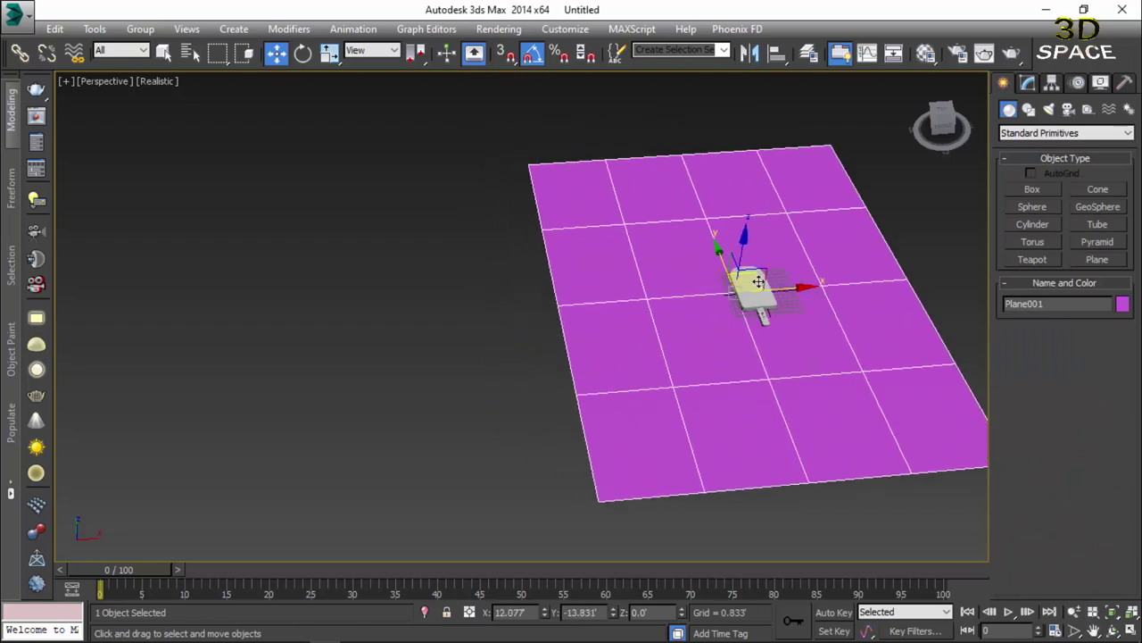
# Step: Assign the grey 01 - Default material to the ground plane
pyautogui.click(528, 323)
pyautogui.click(694, 327)
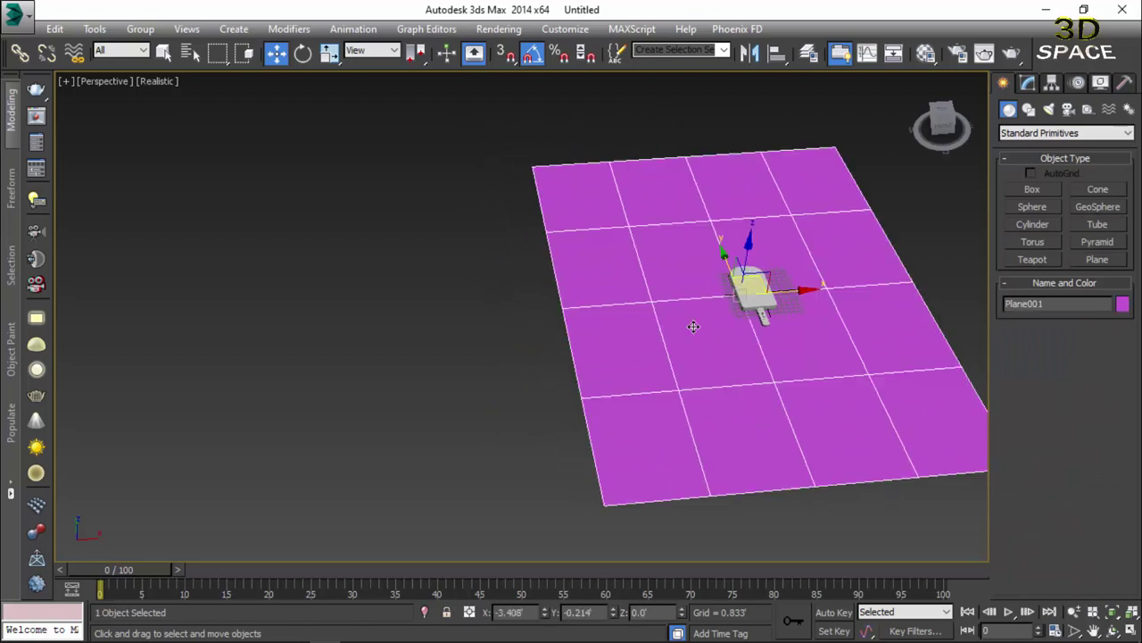
pyautogui.press('m')
pyautogui.click(134, 365)
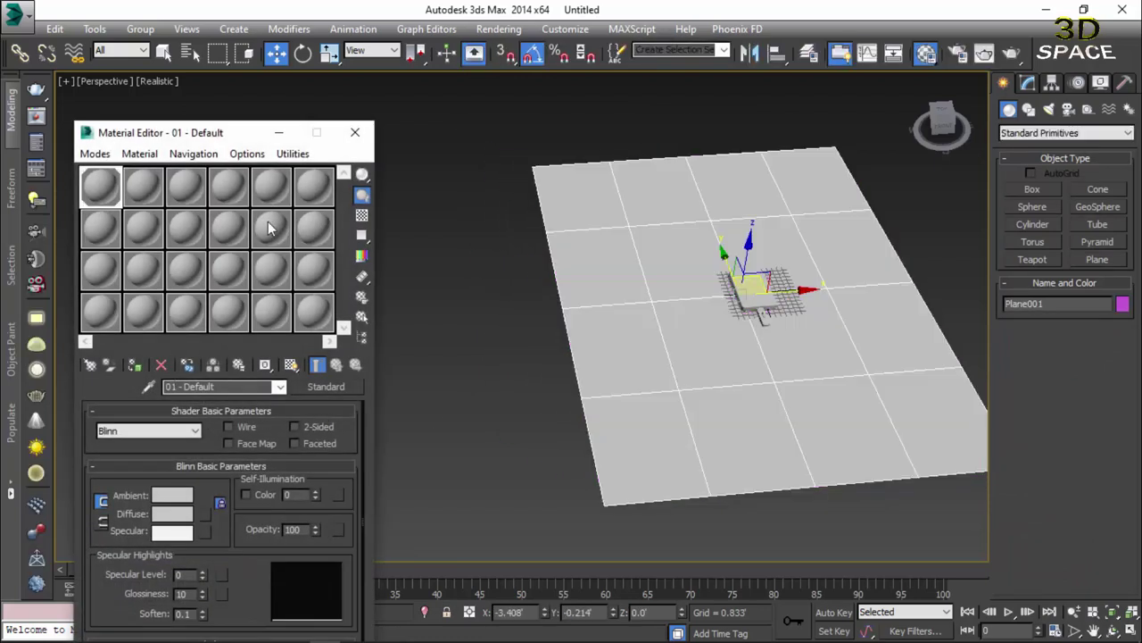
pyautogui.click(354, 132)
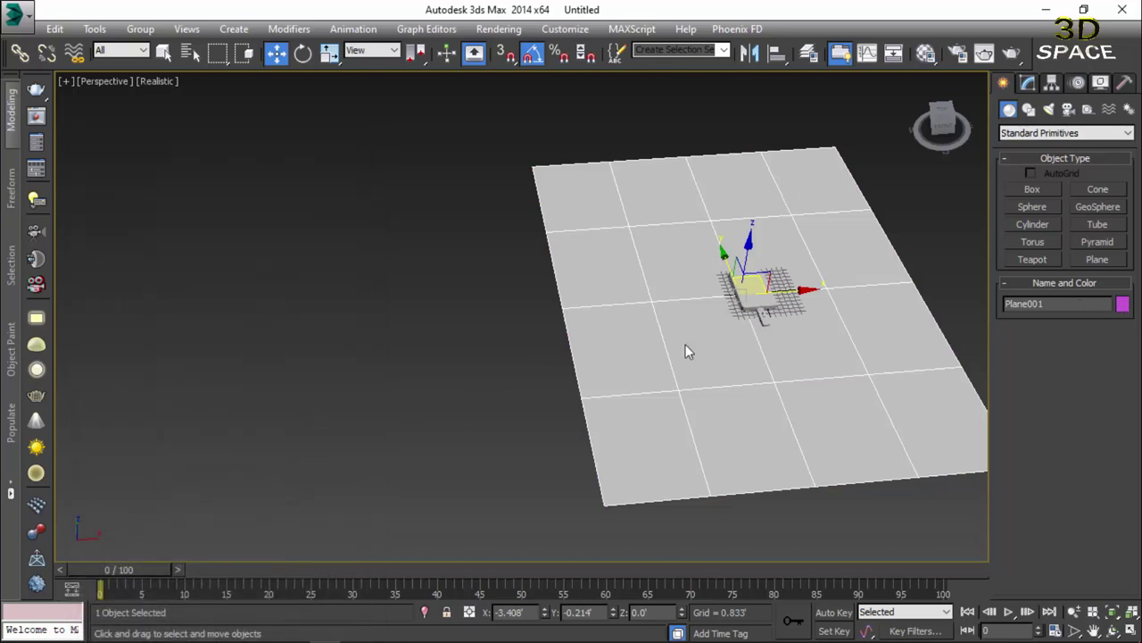
pyautogui.click(656, 419)
pyautogui.click(479, 421)
pyautogui.keyDown('alt'); pyautogui.moveTo(645, 334); pyautogui.dragTo(701, 282, button='middle'); pyautogui.keyUp('alt')
pyautogui.scroll(3, 702, 282)
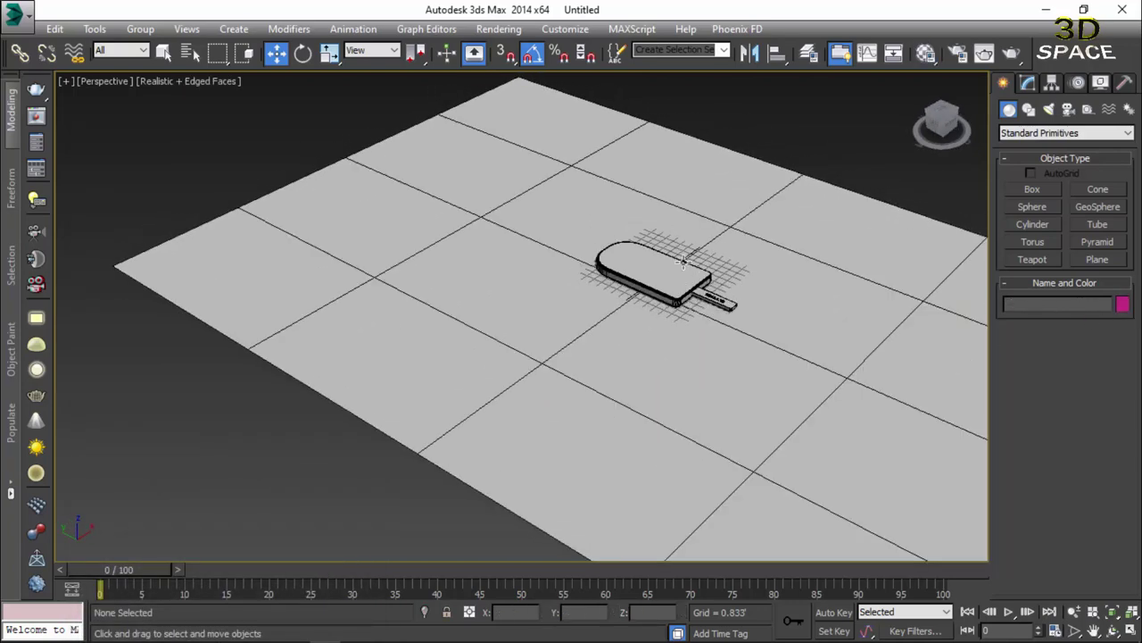
pyautogui.scroll(2, 691, 297)
pyautogui.scroll(2, 682, 311)
pyautogui.scroll(2, 672, 326)
pyautogui.scroll(-3, 672, 330)
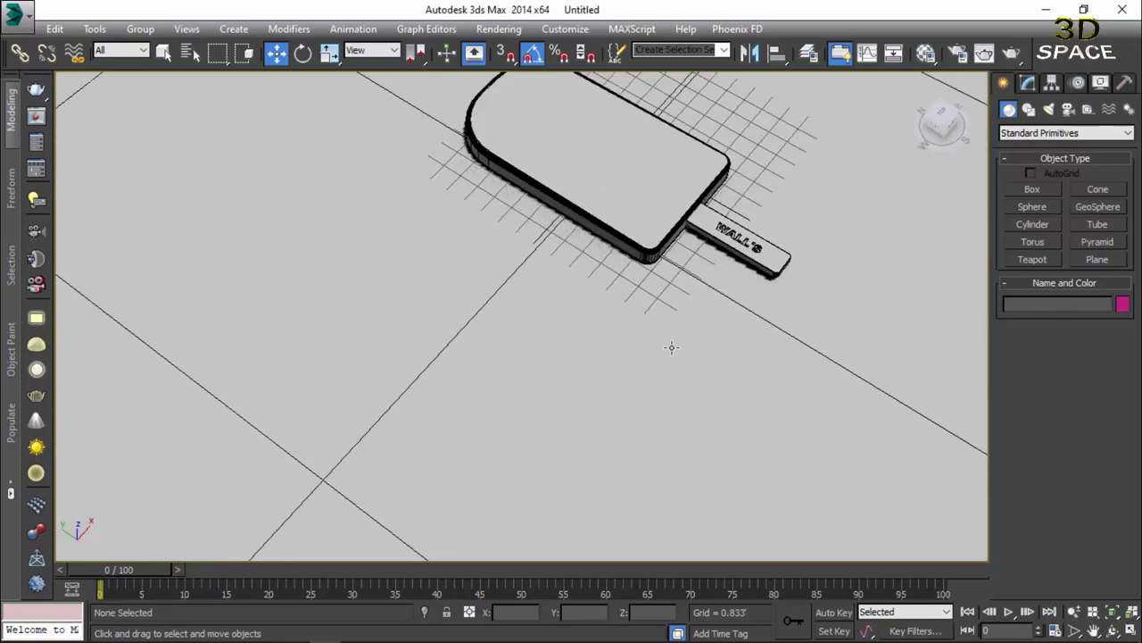
pyautogui.scroll(-3, 670, 347)
pyautogui.scroll(3, 669, 371)
pyautogui.scroll(3, 678, 410)
pyautogui.scroll(-3, 689, 429)
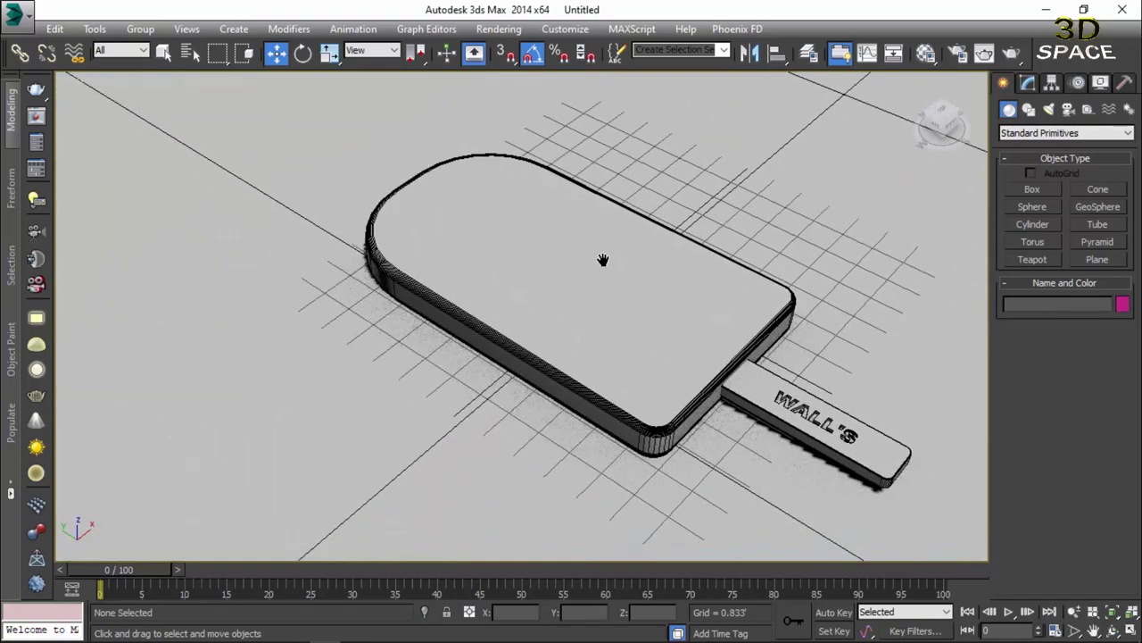
pyautogui.scroll(-2, 647, 391)
pyautogui.scroll(2, 643, 357)
pyautogui.scroll(3, 628, 357)
pyautogui.scroll(-3, 629, 357)
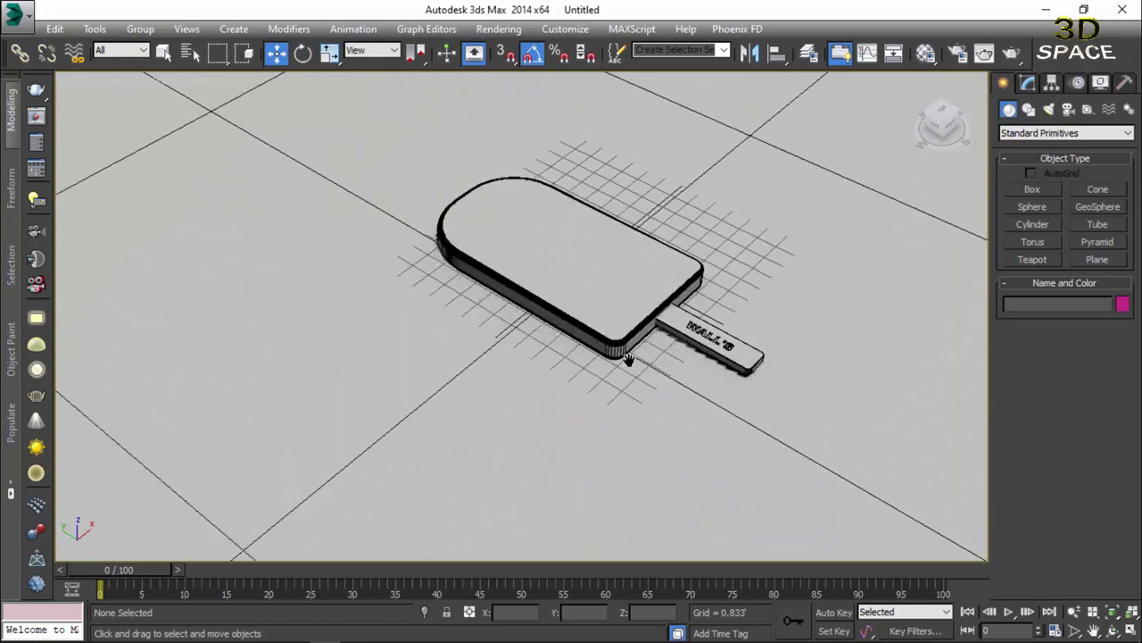
pyautogui.scroll(4, 624, 362)
pyautogui.scroll(-2, 540, 355)
pyautogui.scroll(2, 561, 345)
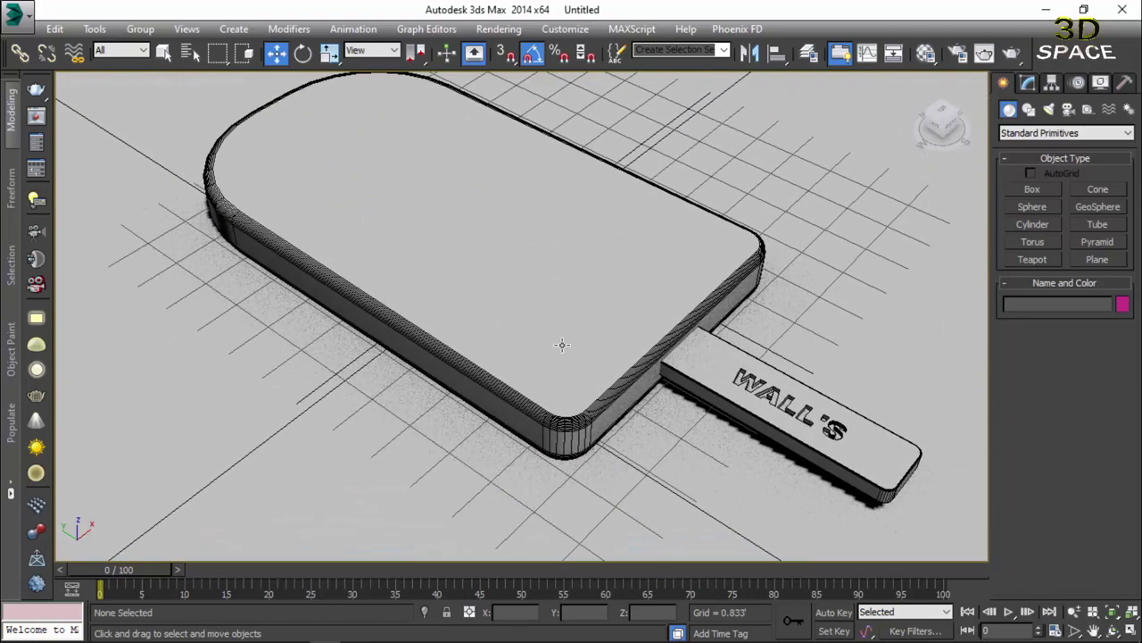
pyautogui.scroll(-1, 561, 344)
pyautogui.scroll(-2, 616, 333)
pyautogui.scroll(1, 580, 346)
pyautogui.scroll(2, 568, 339)
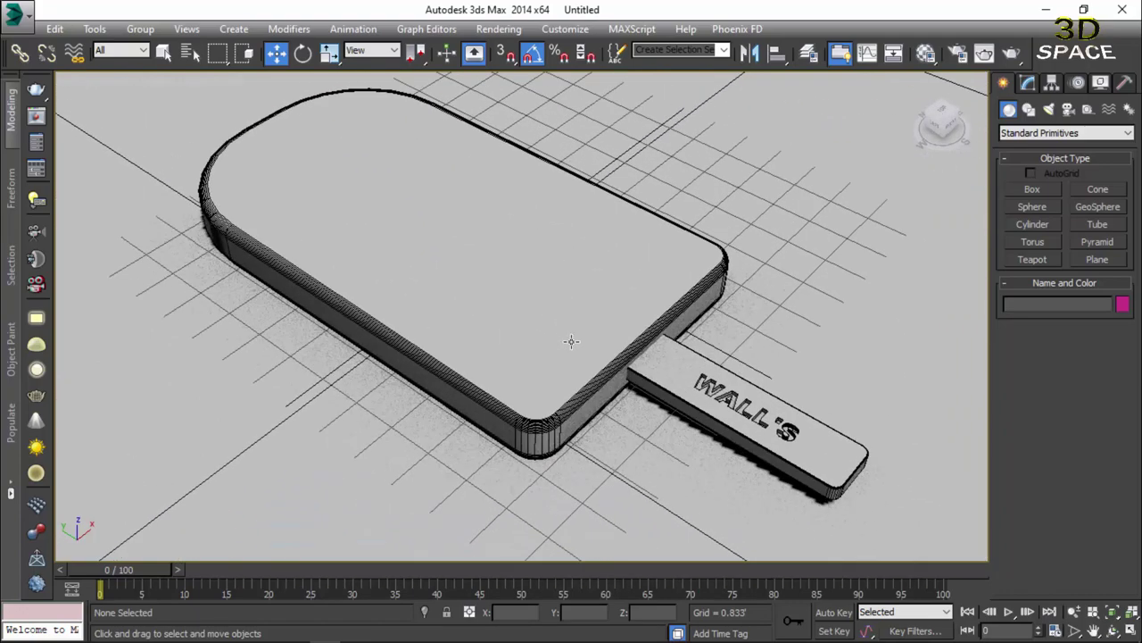